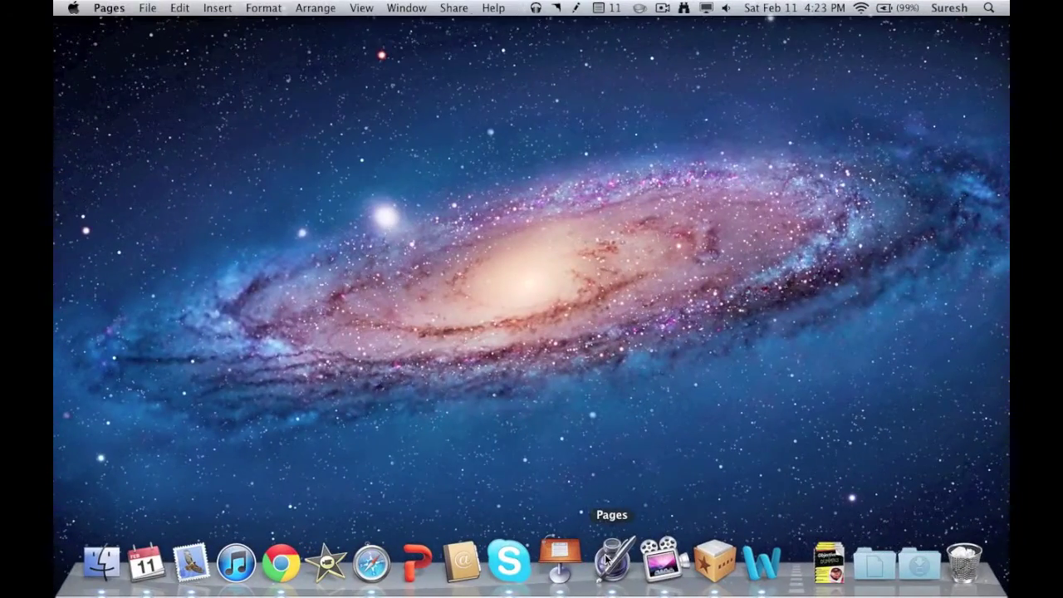
# - Start a blank Pages document and enter ā from the A key's accent options
pyautogui.doubleClick(456, 153)
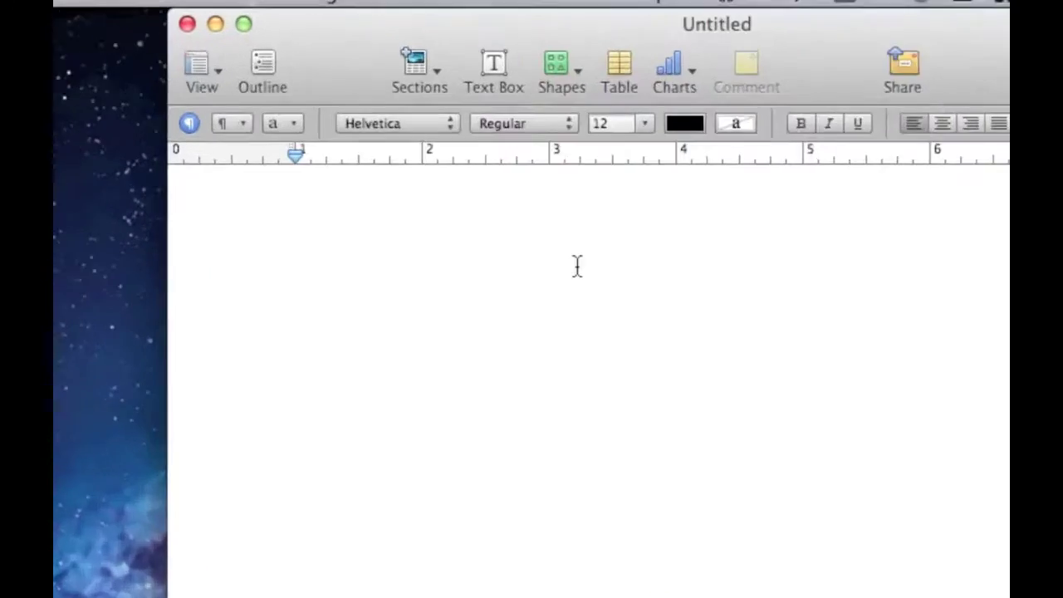
pyautogui.write('a')
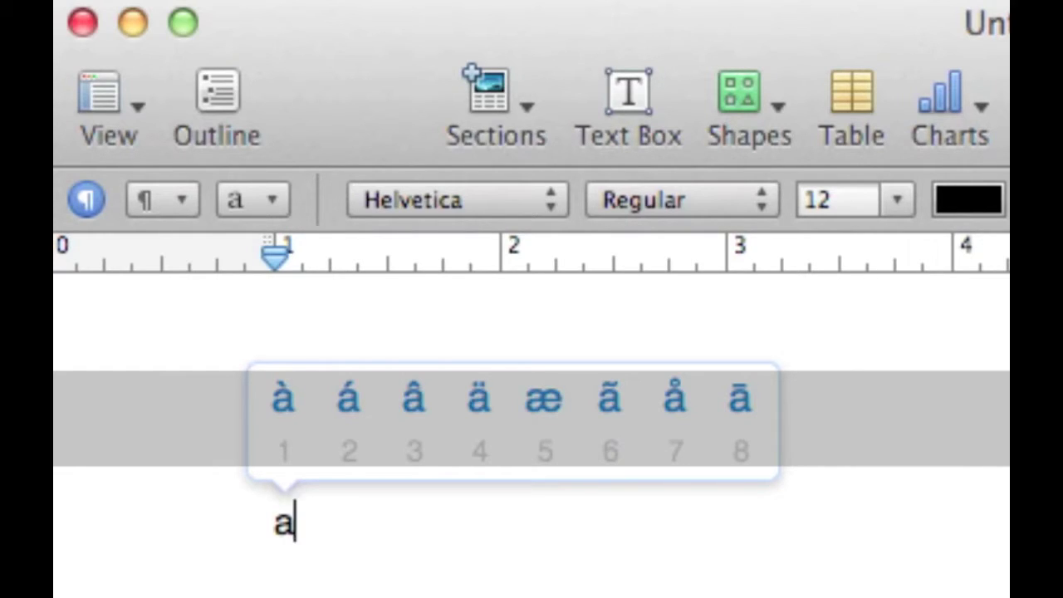
pyautogui.press('8')
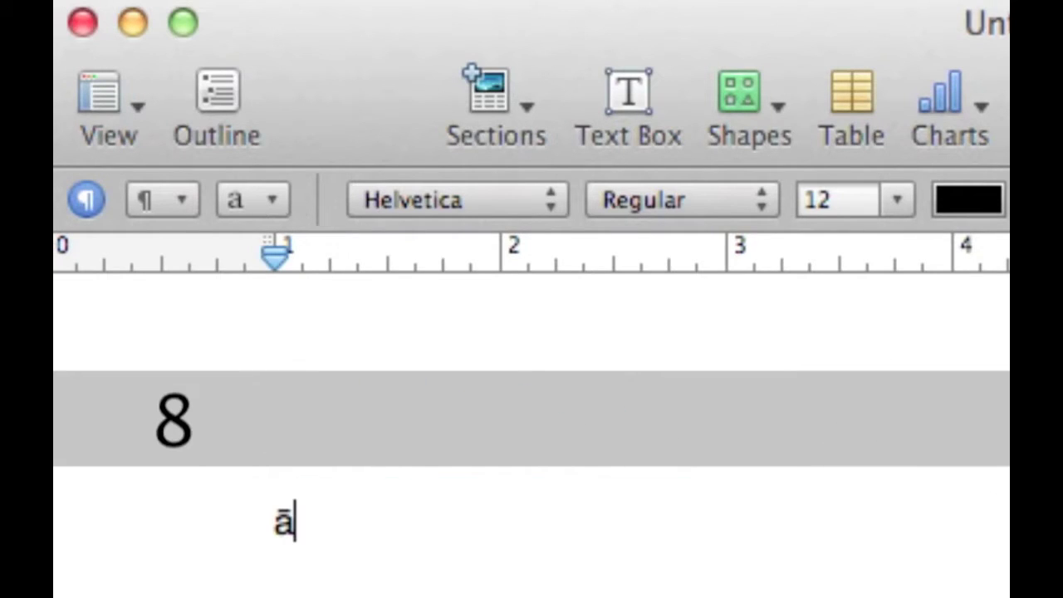
# - Try the ä and e accent options, then delete the extra letters
pyautogui.write('a')
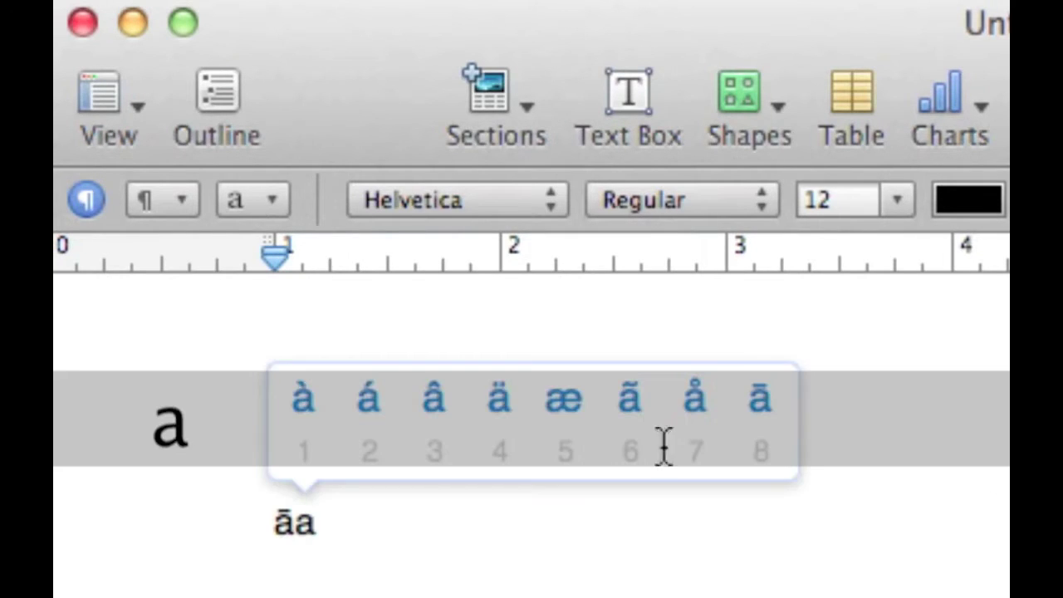
pyautogui.click(497, 415)
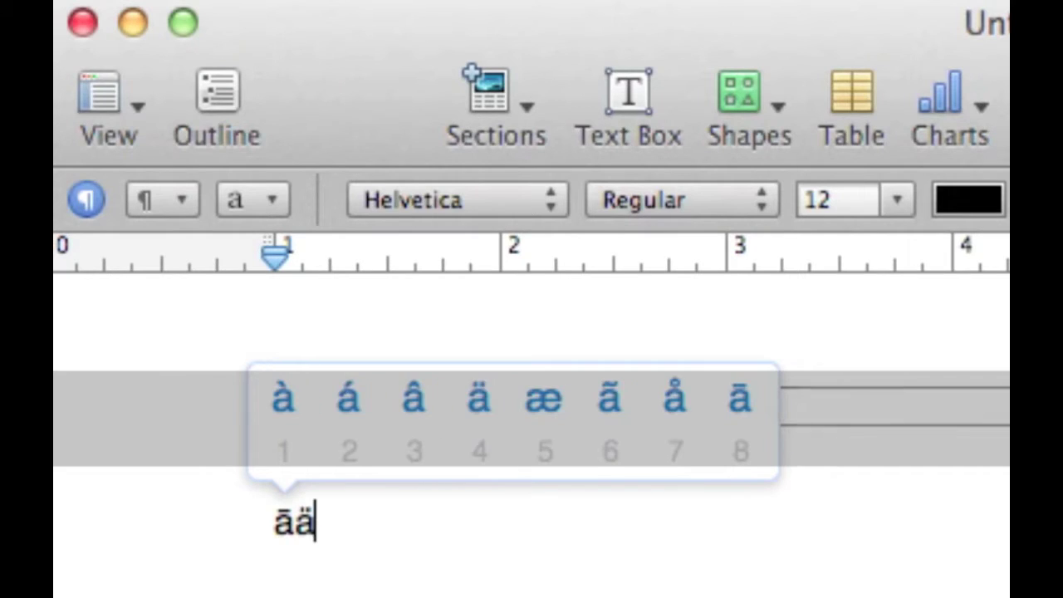
pyautogui.press('Escape')
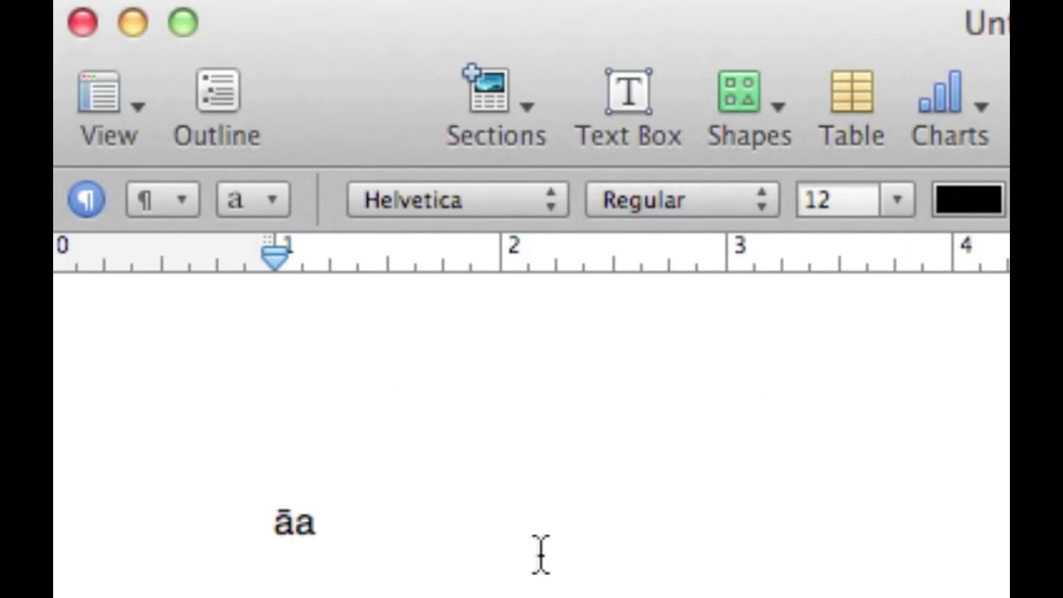
pyautogui.press('BackSpace')
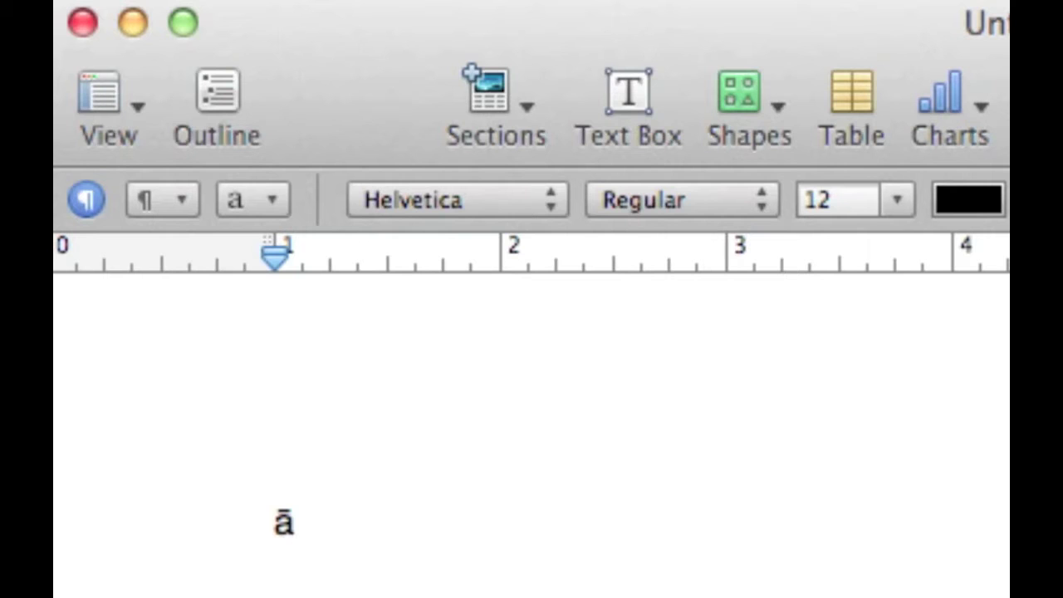
pyautogui.write('e')
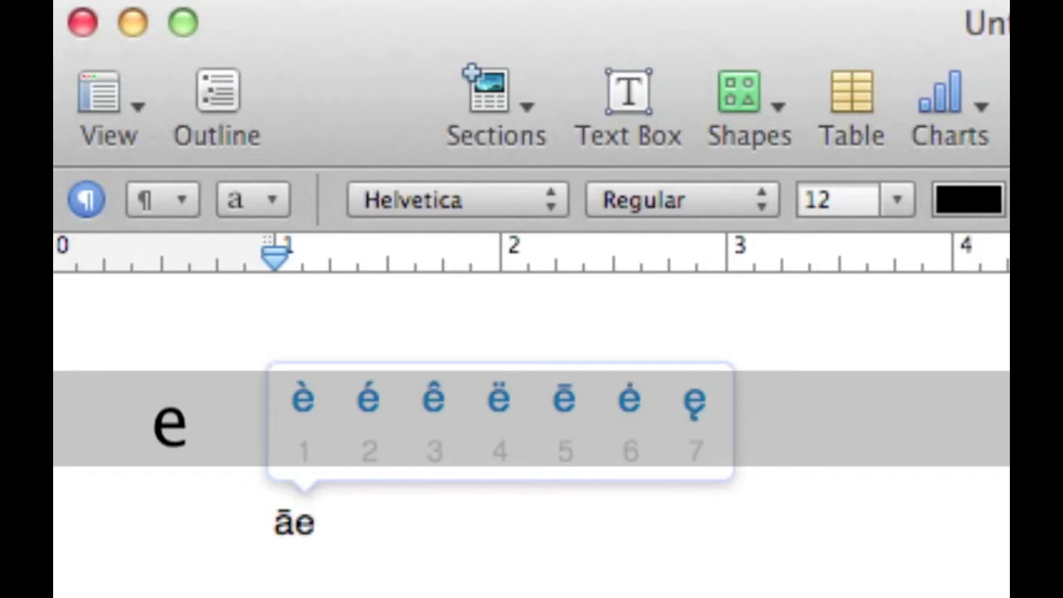
pyautogui.press('BackSpace')
pyautogui.press('BackSpace')
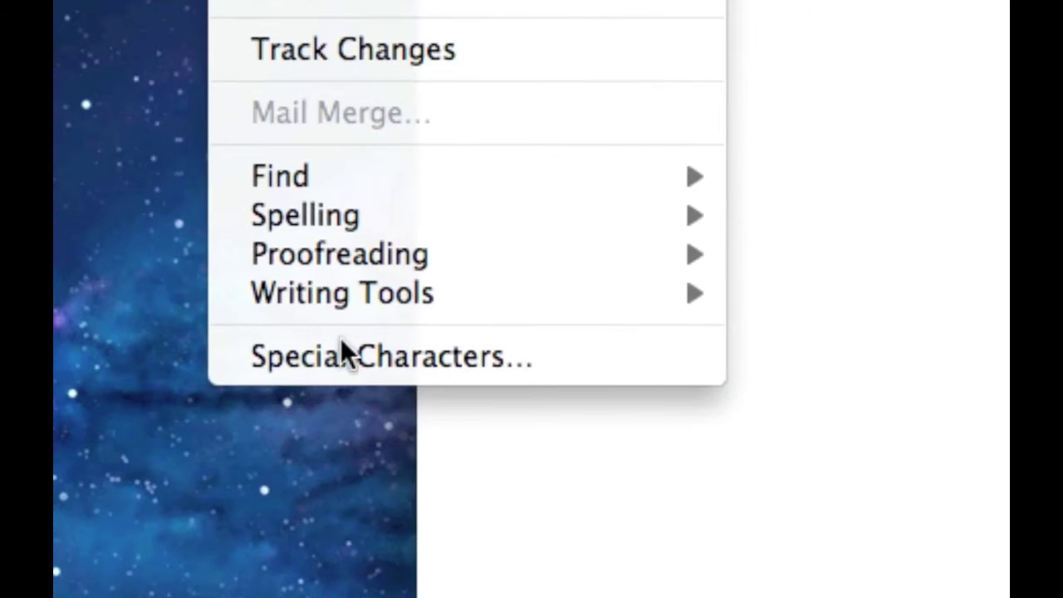
# - Open the Special Characters palette and browse the nature, objects, places and symbols emoji
pyautogui.click(349, 360)
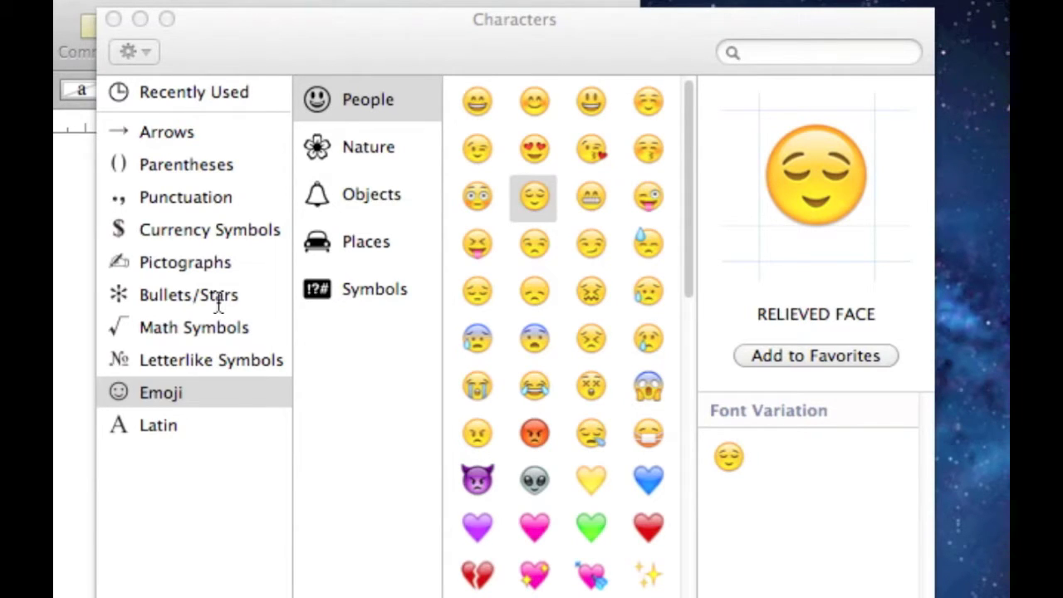
pyautogui.click(370, 146)
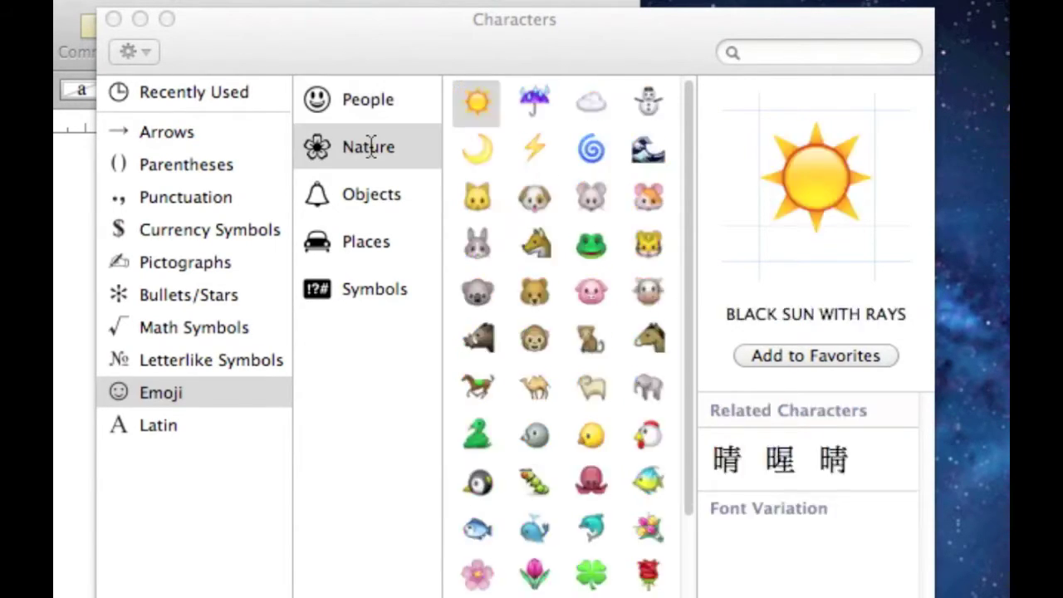
pyautogui.click(406, 198)
pyautogui.click(402, 240)
pyautogui.click(424, 296)
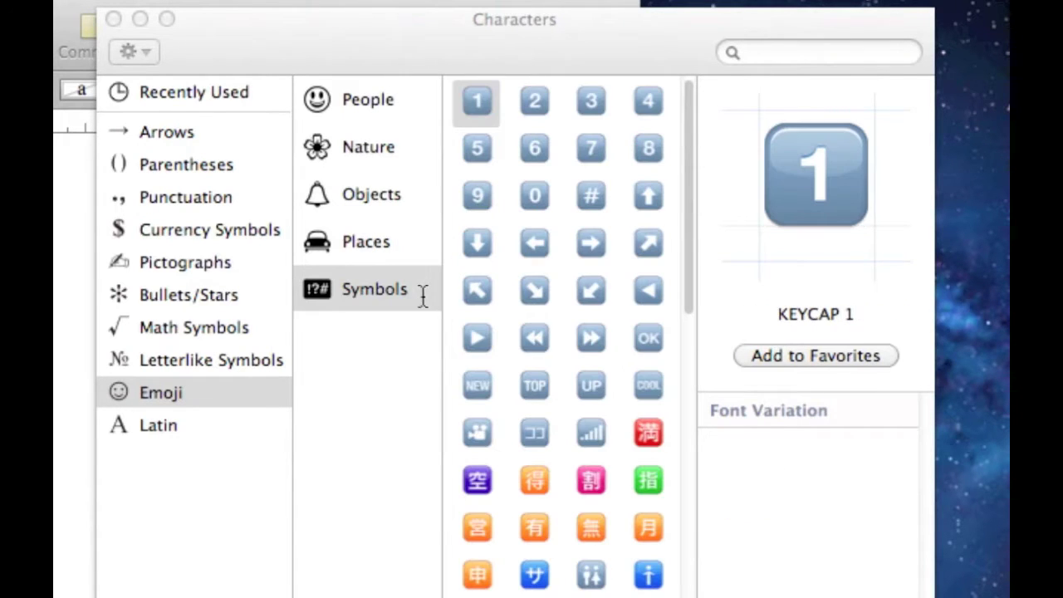
# - Browse pictographs, bullets/stars, math symbols and punctuation, then close the Characters palette
pyautogui.click(261, 264)
pyautogui.click(254, 292)
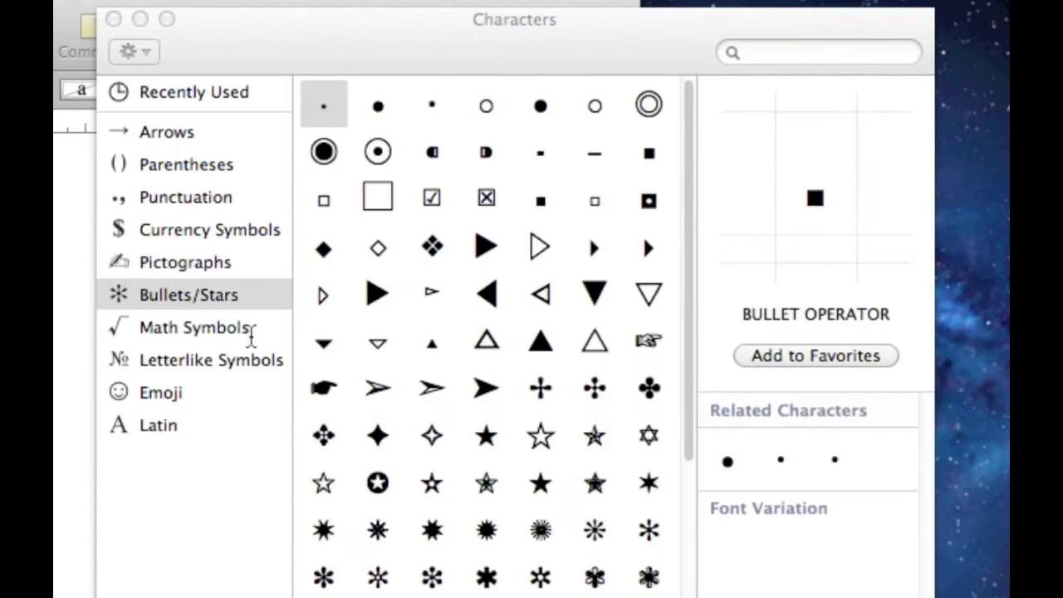
pyautogui.click(251, 331)
pyautogui.scroll(-10, 459, 391)
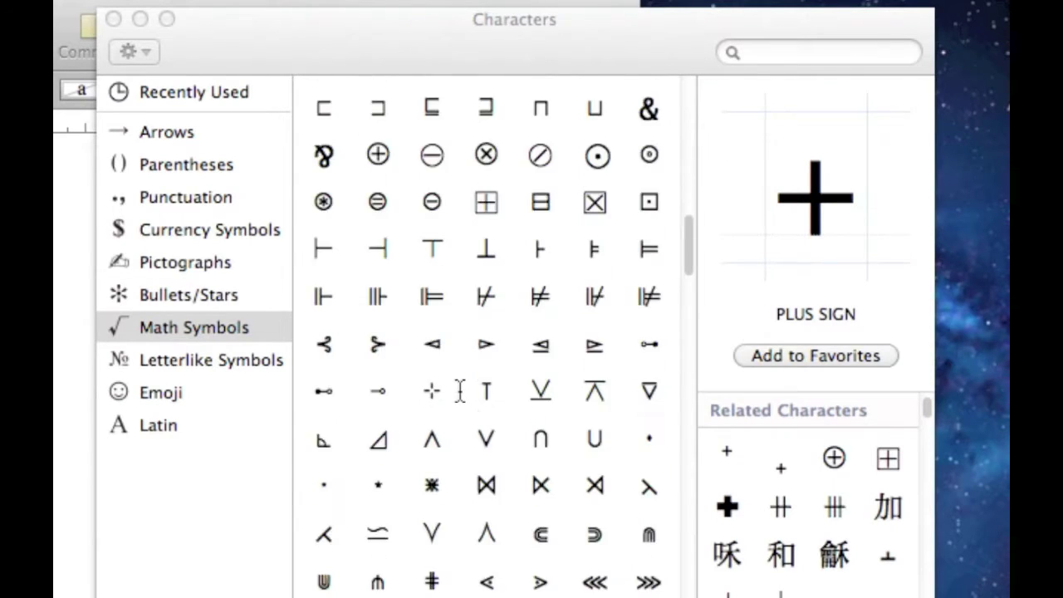
pyautogui.scroll(-15, 459, 390)
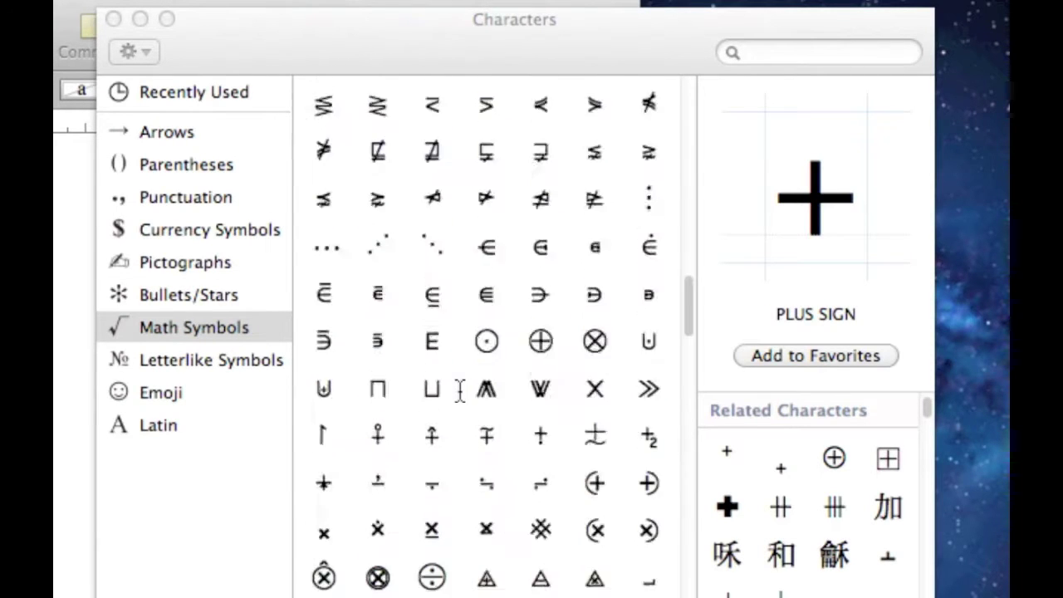
pyautogui.scroll(3, 459, 391)
pyautogui.click(220, 191)
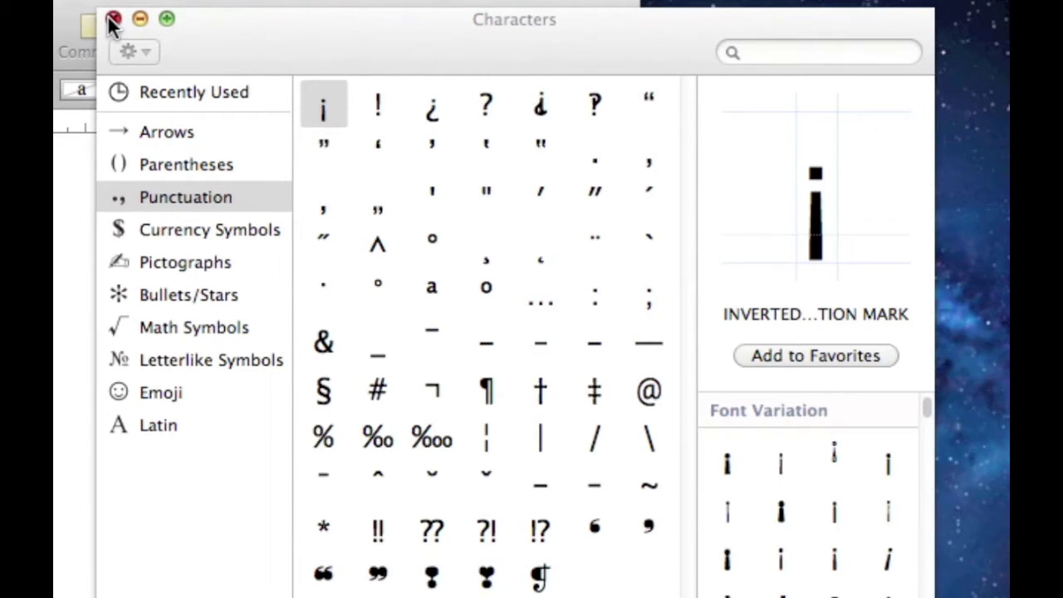
pyautogui.click(113, 18)
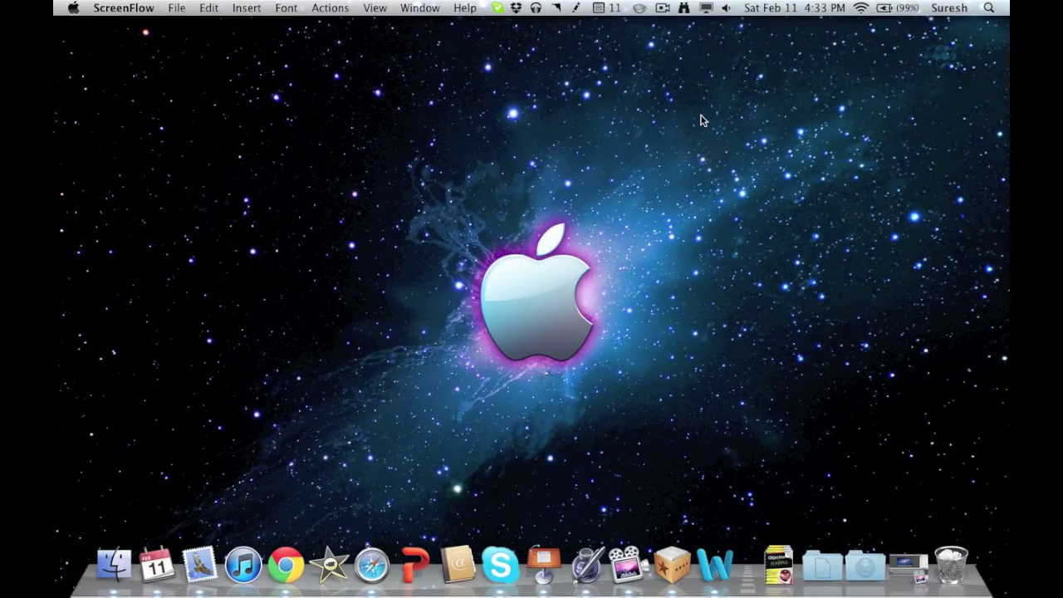
# - Open the Trackpad preferences, view the Scroll & Zoom and More Gestures tabs, then close them
pyautogui.click(73, 8)
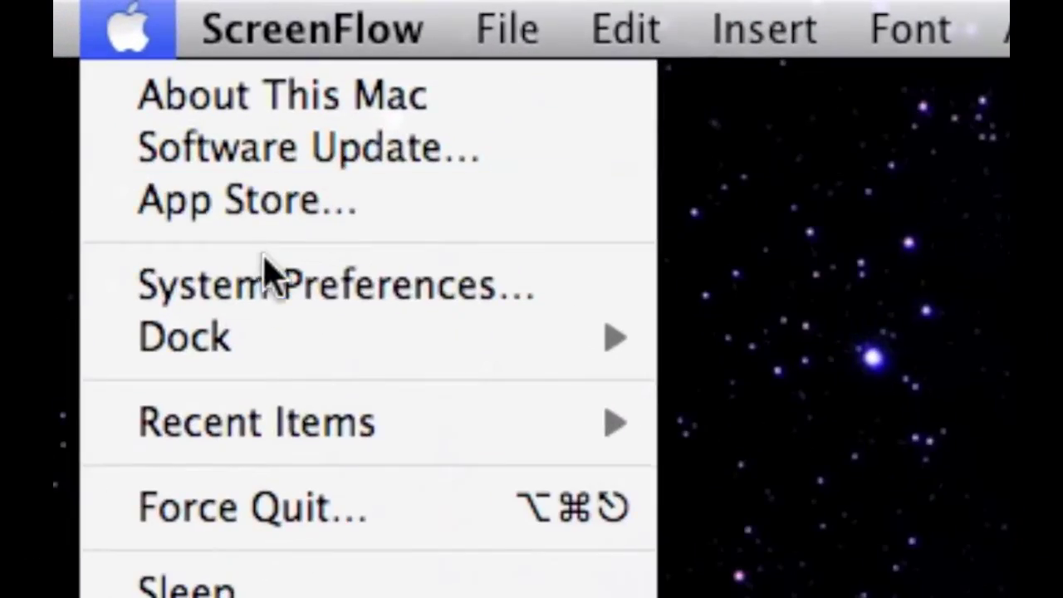
pyautogui.click(269, 282)
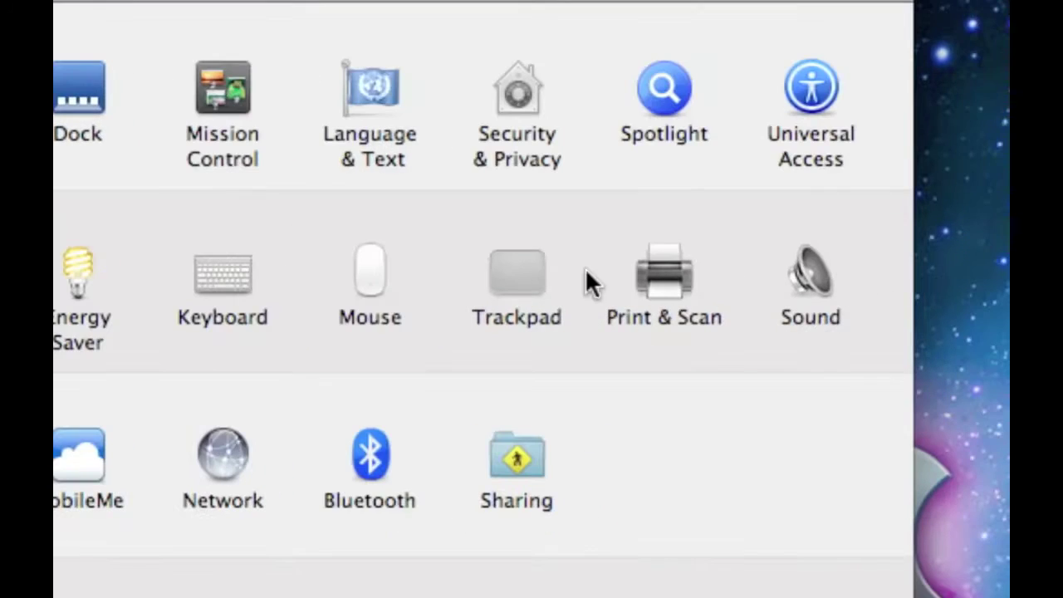
pyautogui.click(522, 264)
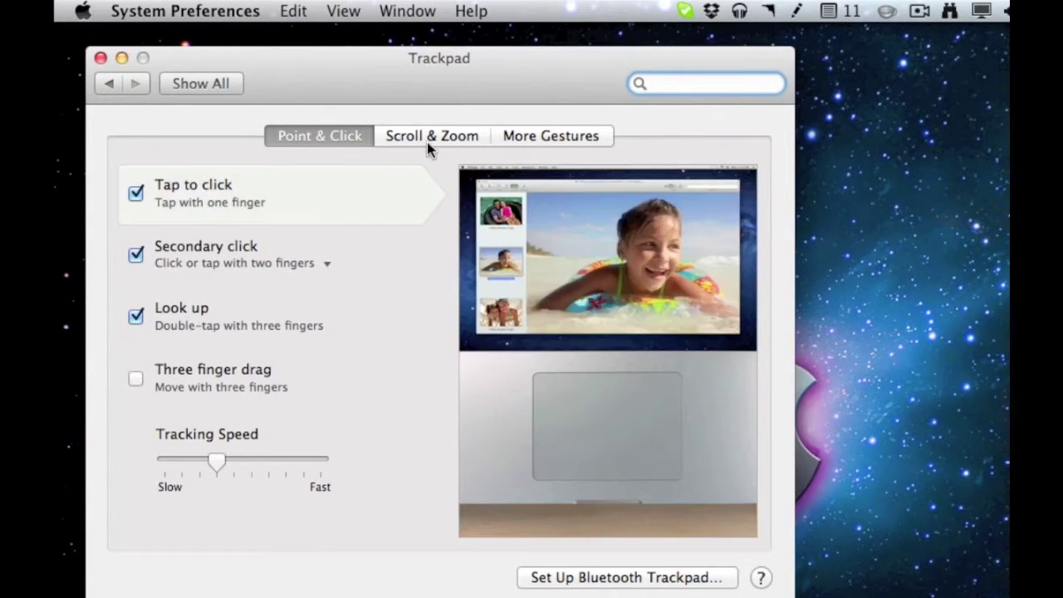
pyautogui.click(486, 140)
pyautogui.click(504, 141)
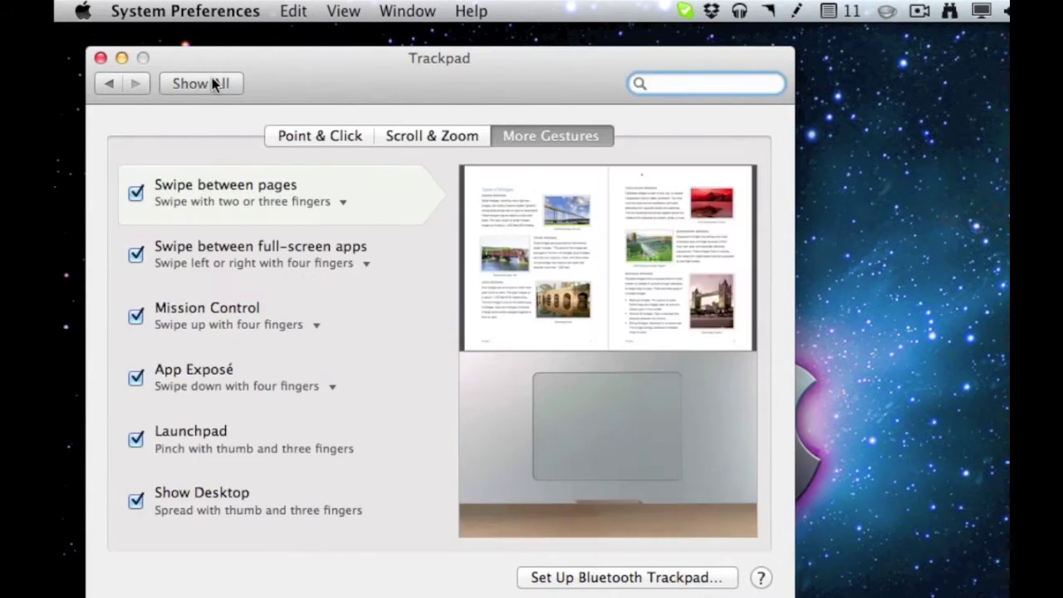
pyautogui.click(99, 59)
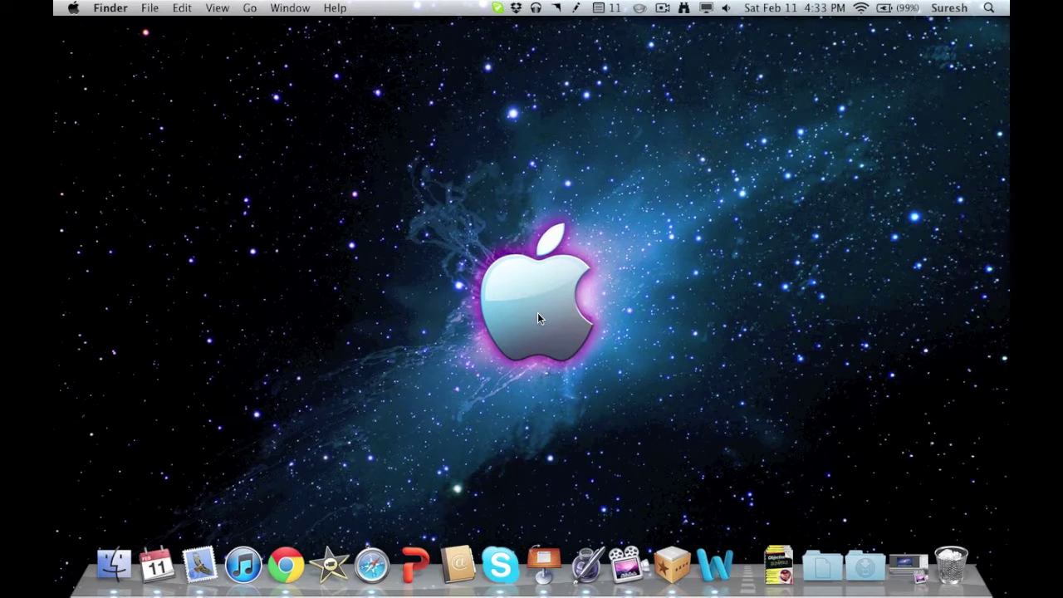
# - Open Mission Control and flip between Desktops 1, 2 and 3 with Control+arrow keys
pyautogui.hotkey('ctrl', 'Up')
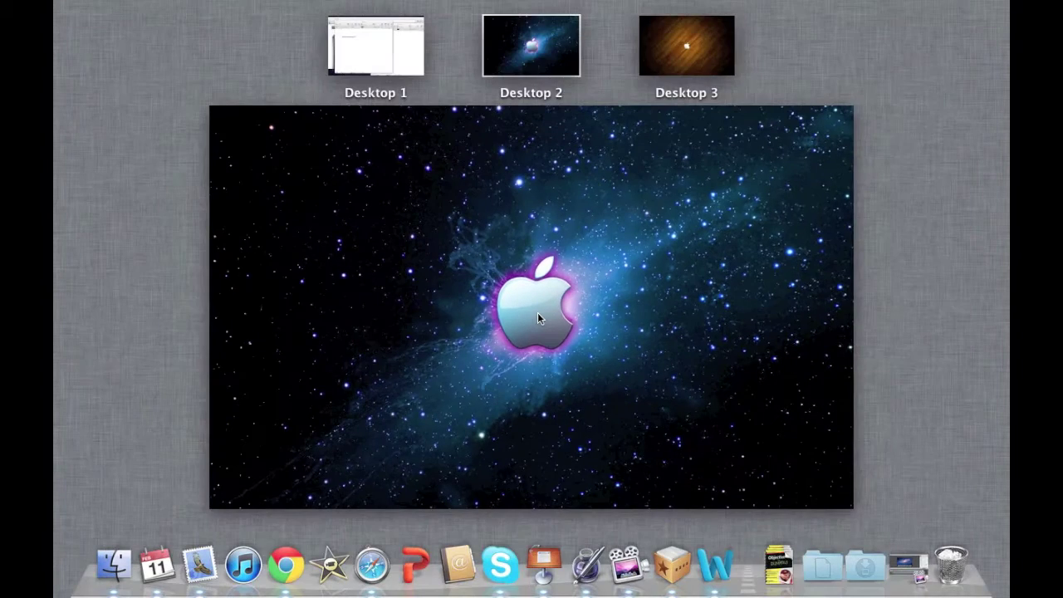
pyautogui.hotkey('ctrl', 'Right')
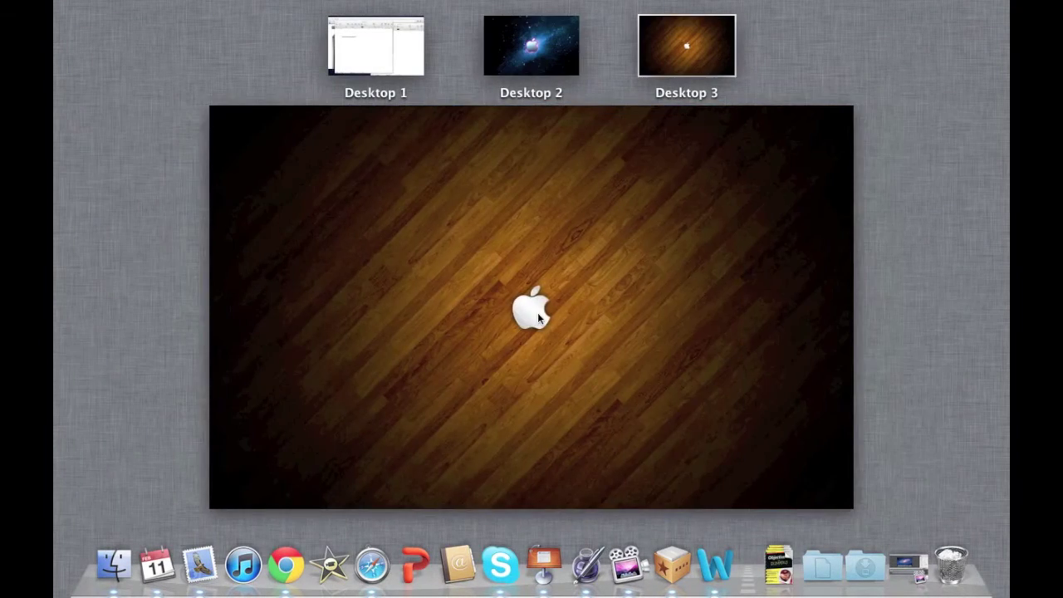
pyautogui.hotkey('ctrl', 'Left')
pyautogui.hotkey('ctrl', 'Right')
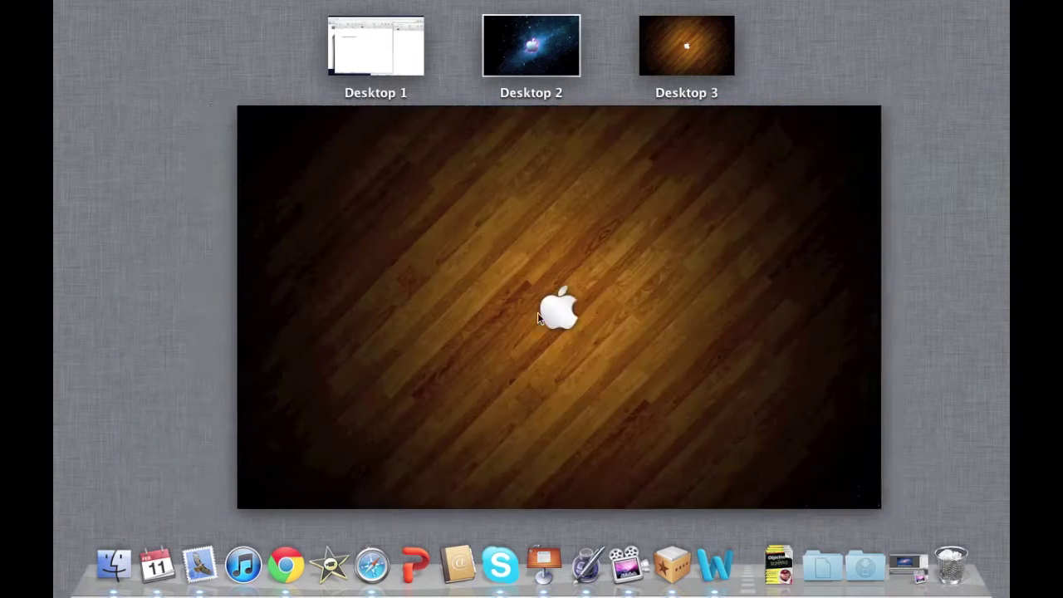
pyautogui.hotkey('ctrl', 'Left')
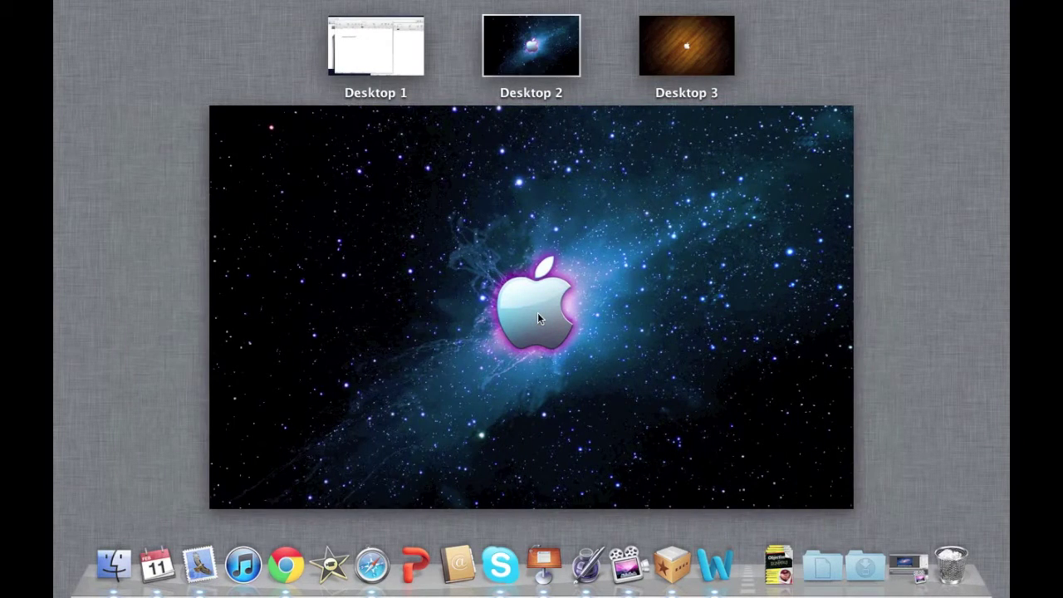
pyautogui.hotkey('ctrl', 'Left')
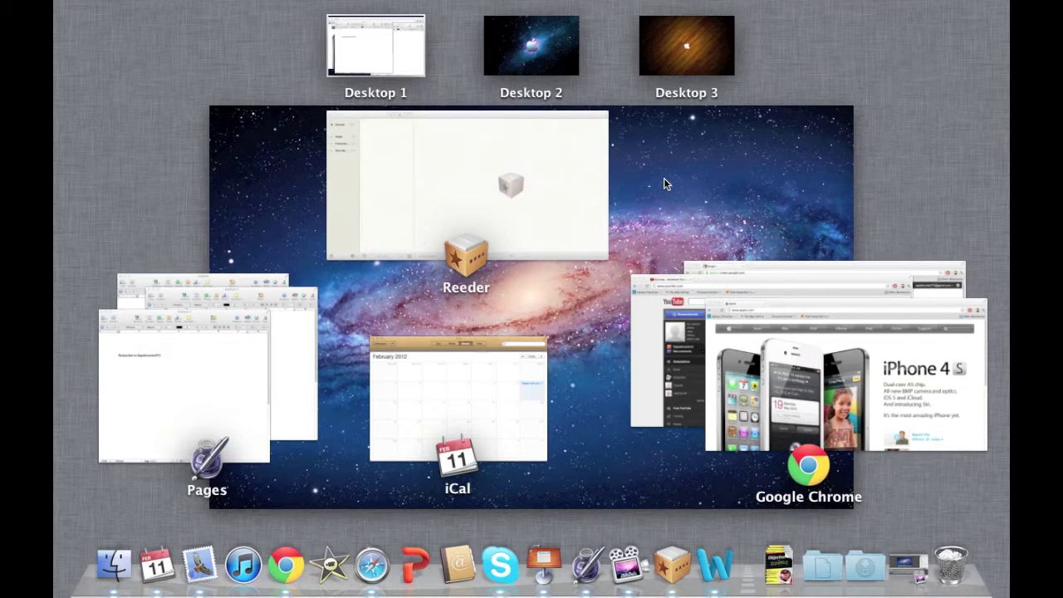
pyautogui.hotkey('ctrl', 'Right')
pyautogui.hotkey('ctrl', 'Right')
pyautogui.hotkey('ctrl', 'Left')
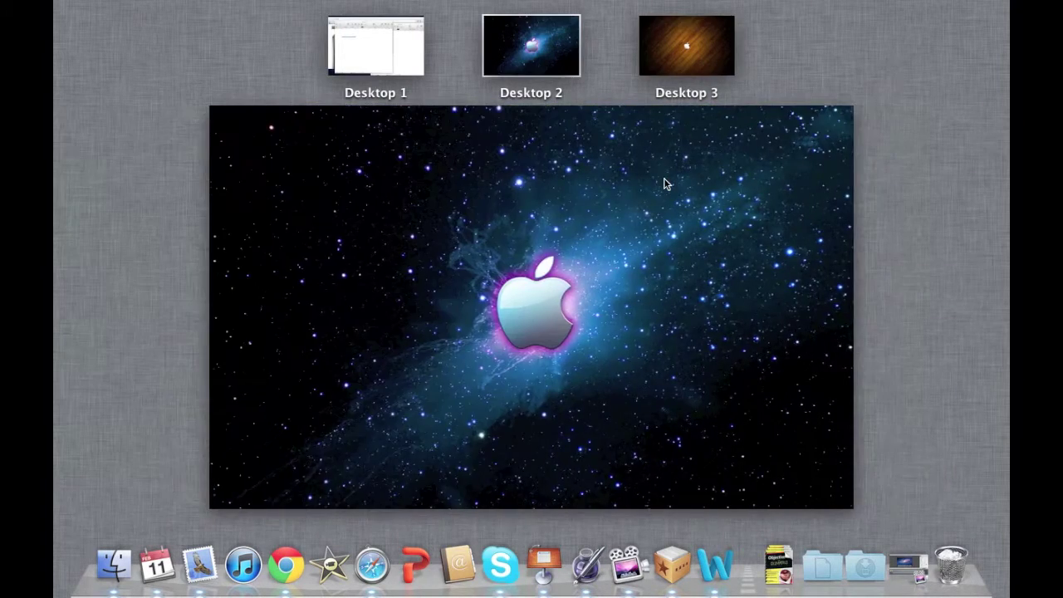
pyautogui.hotkey('ctrl', 'Left')
pyautogui.hotkey('ctrl', 'Right')
pyautogui.hotkey('ctrl', 'Right')
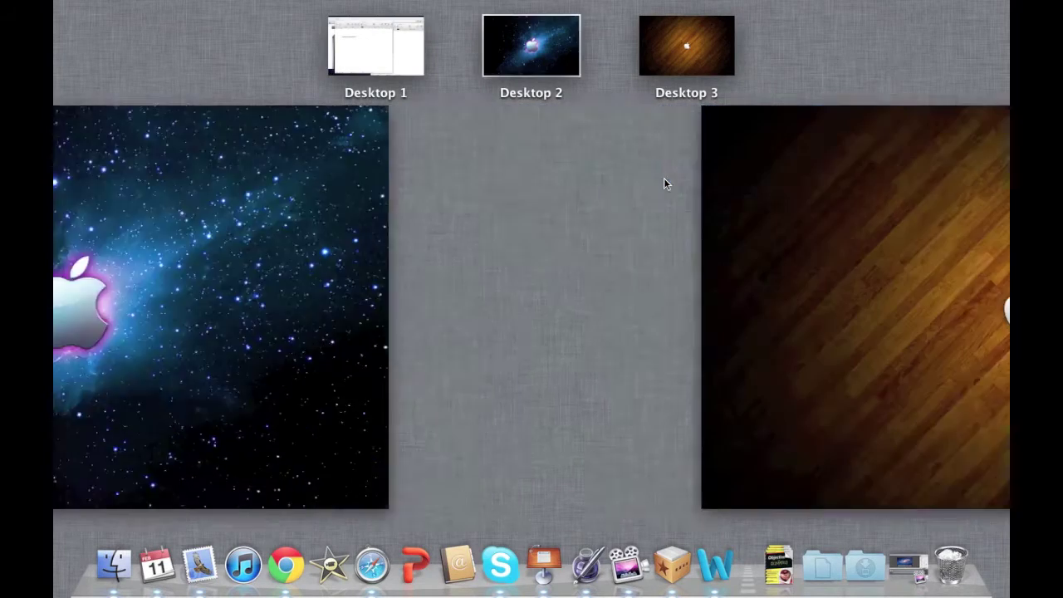
# - On Desktop 1, expand the Chrome window stack and bring the Google homepage window forward
pyautogui.hotkey('ctrl', 'Left')
pyautogui.hotkey('ctrl', 'Left')
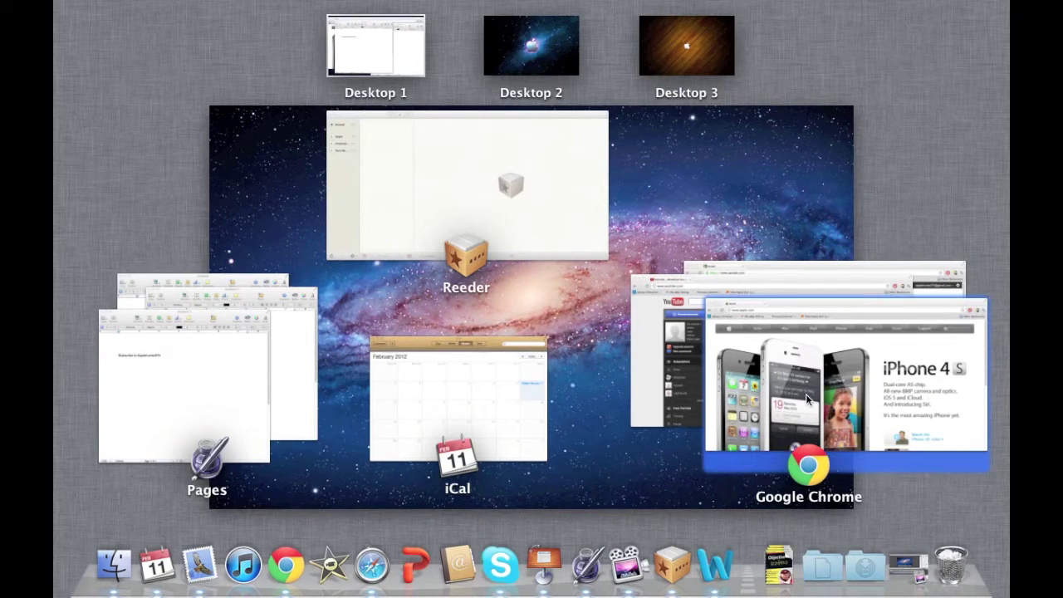
pyautogui.scroll(2, 806, 394)
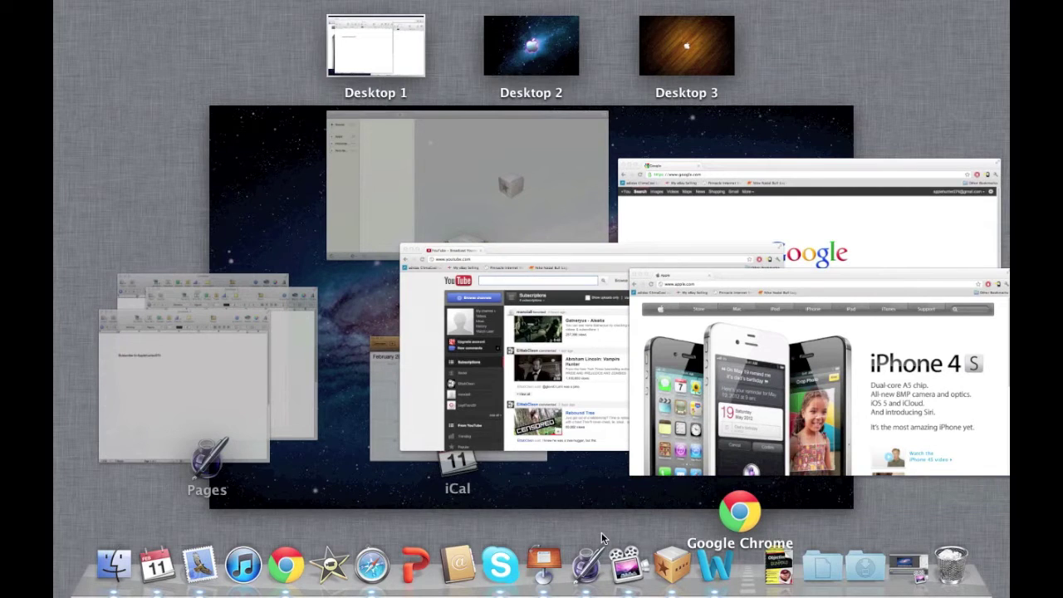
pyautogui.click(729, 222)
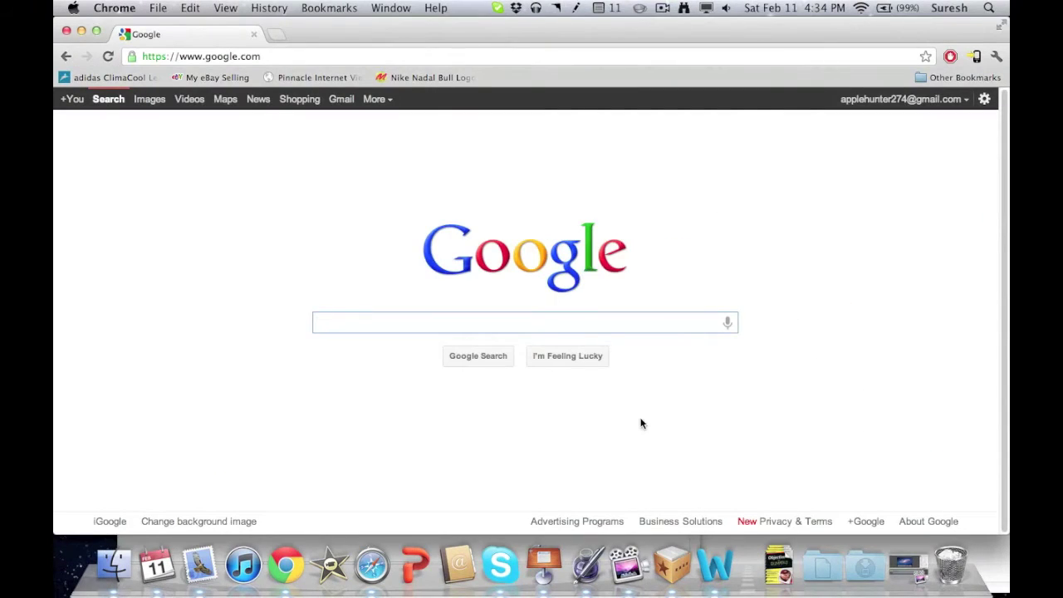
pyautogui.hotkey('ctrl', 'Up')
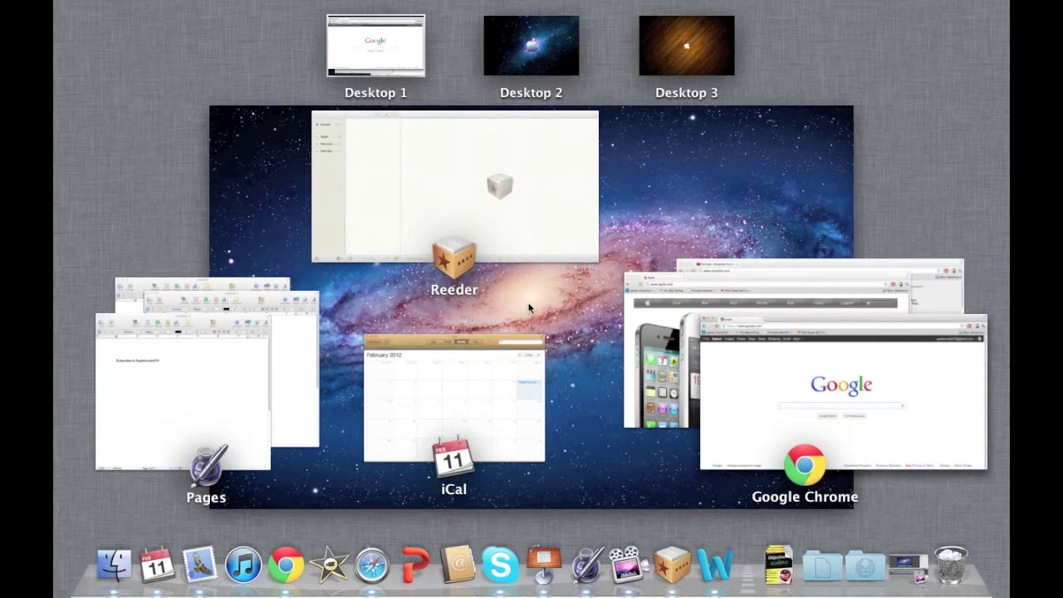
pyautogui.scroll(2, 156, 445)
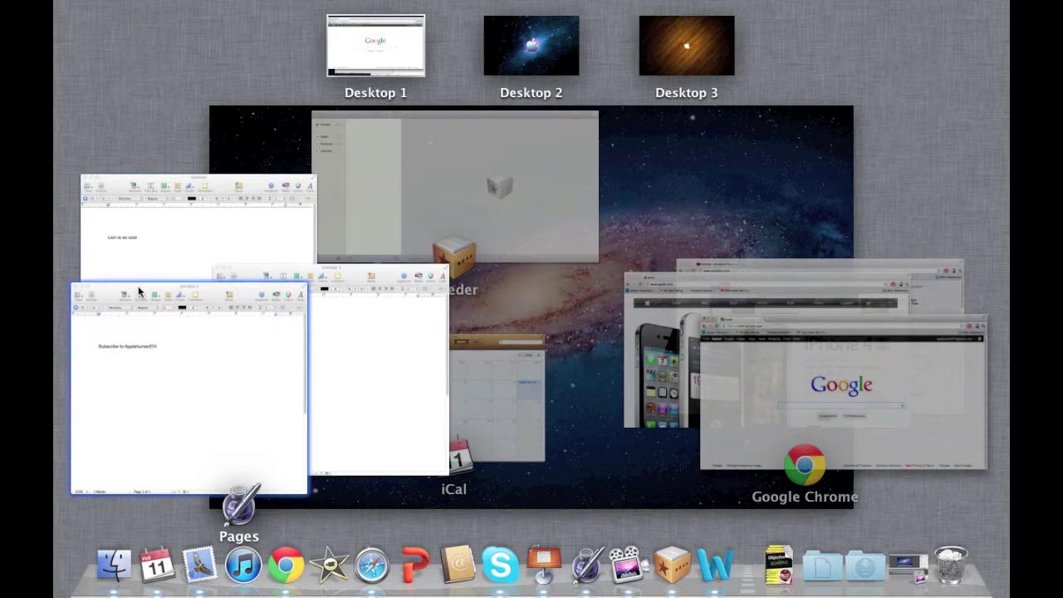
pyautogui.click(200, 353)
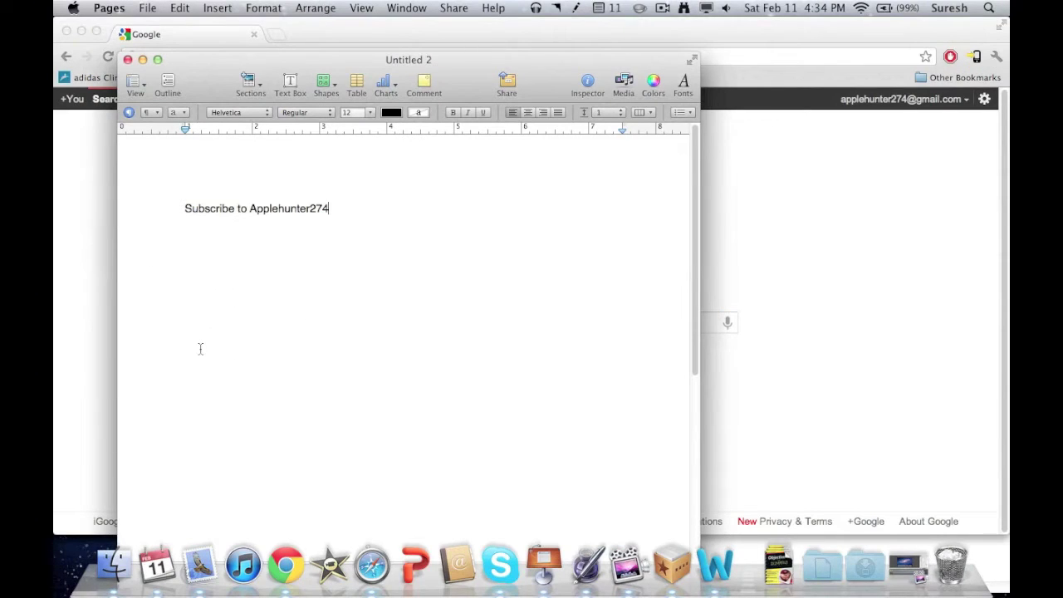
pyautogui.hotkey('ctrl', 'Up')
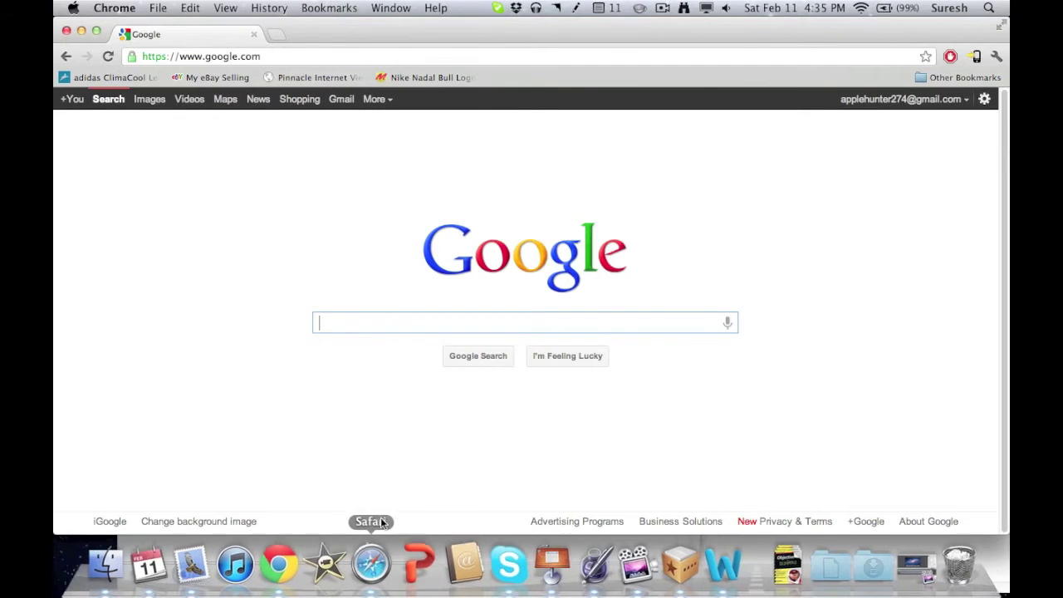
pyautogui.click(380, 568)
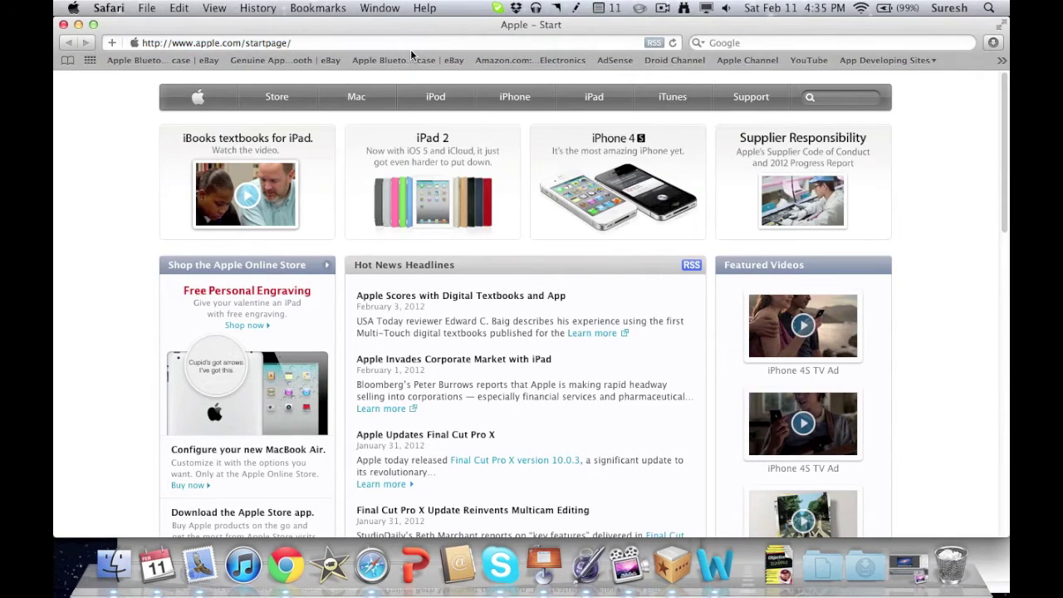
# - Replace the Safari address with google.com and load it
pyautogui.click(425, 45)
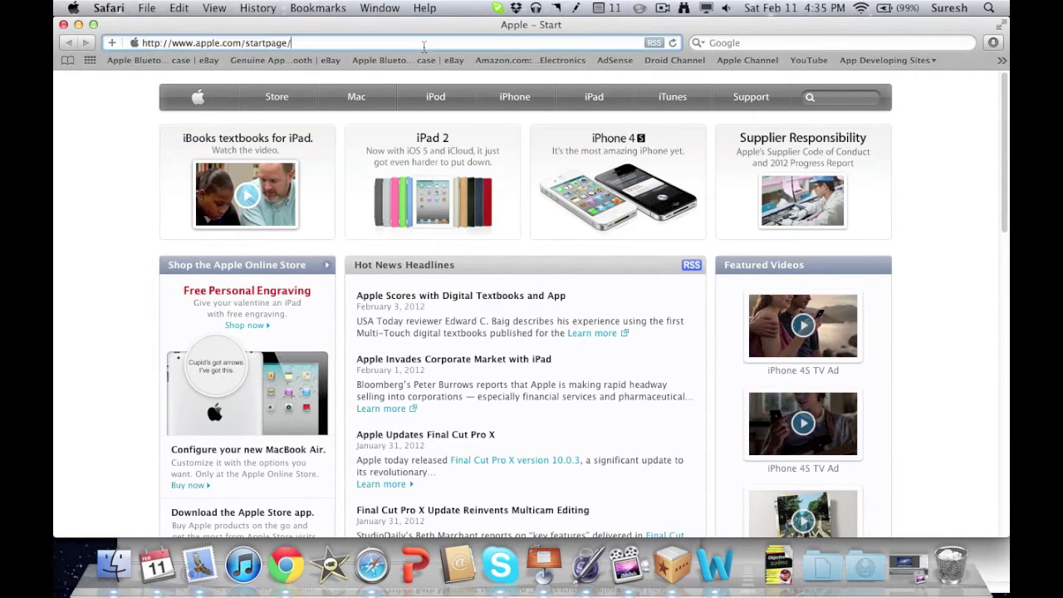
pyautogui.press('super+a')
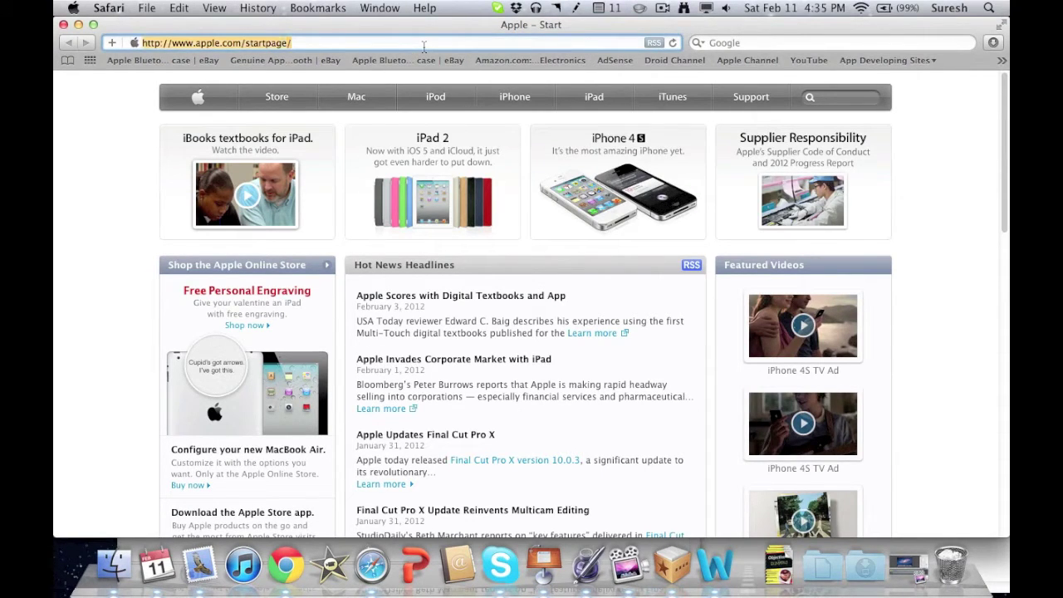
pyautogui.write('google.com/')
pyautogui.press('Return')
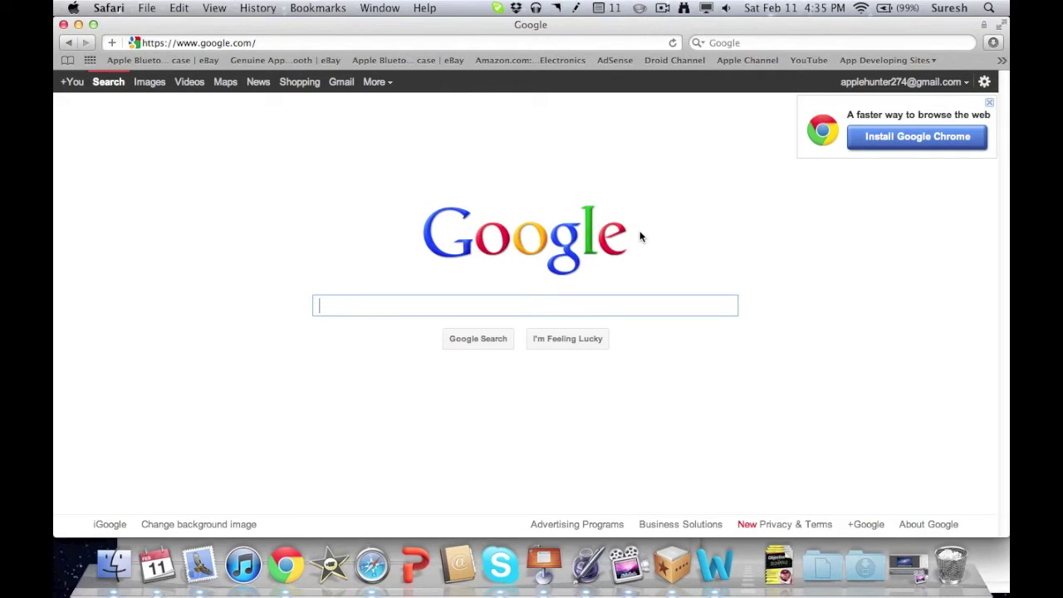
# - Go back and forward between the Apple start page and Google using shortcuts and swipes
pyautogui.press('super+bracketleft')
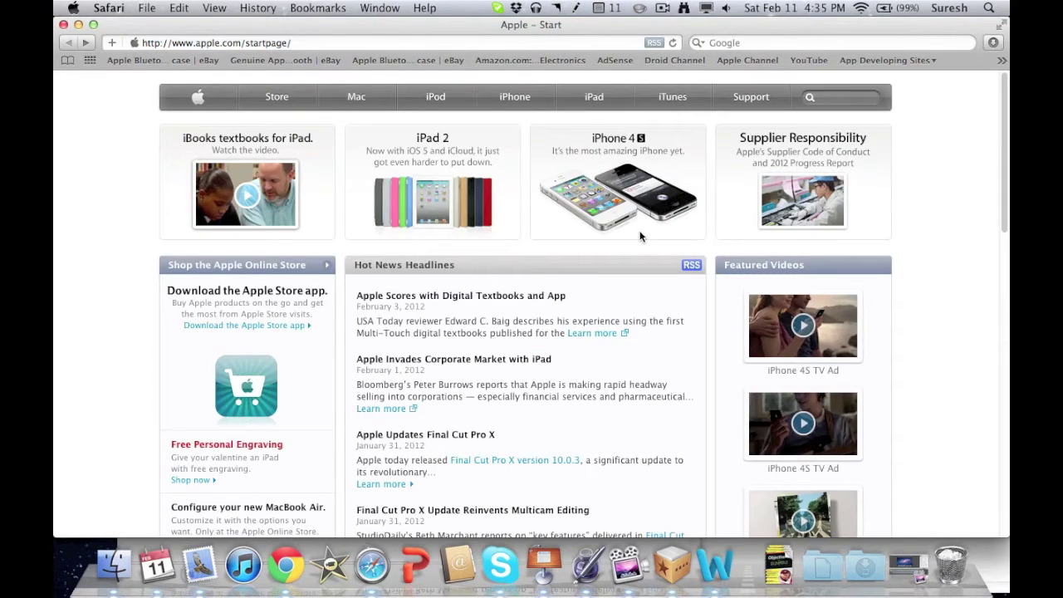
pyautogui.press('super+bracketright')
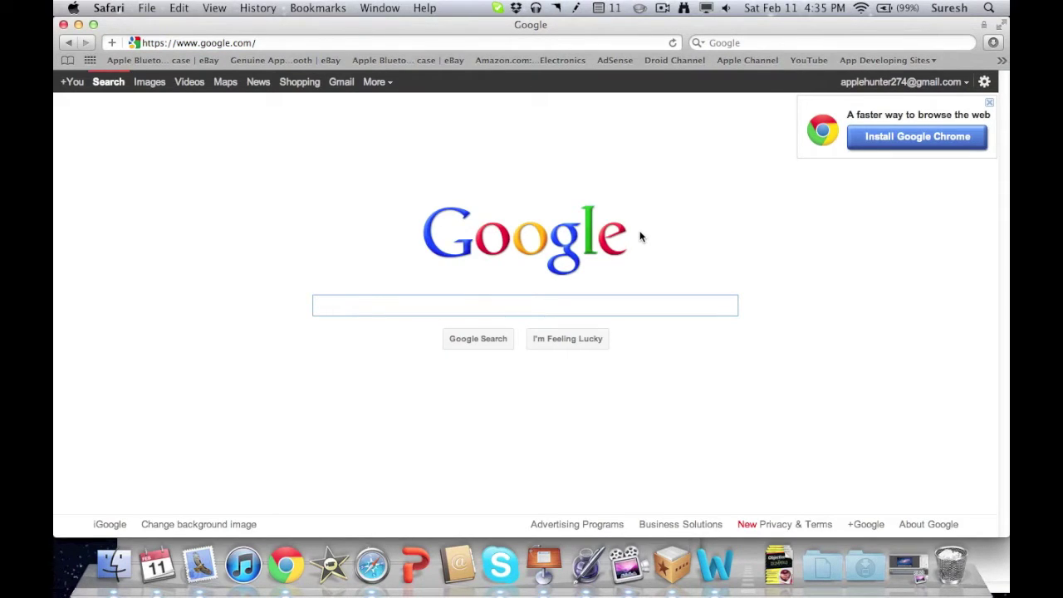
pyautogui.press('super+bracketleft')
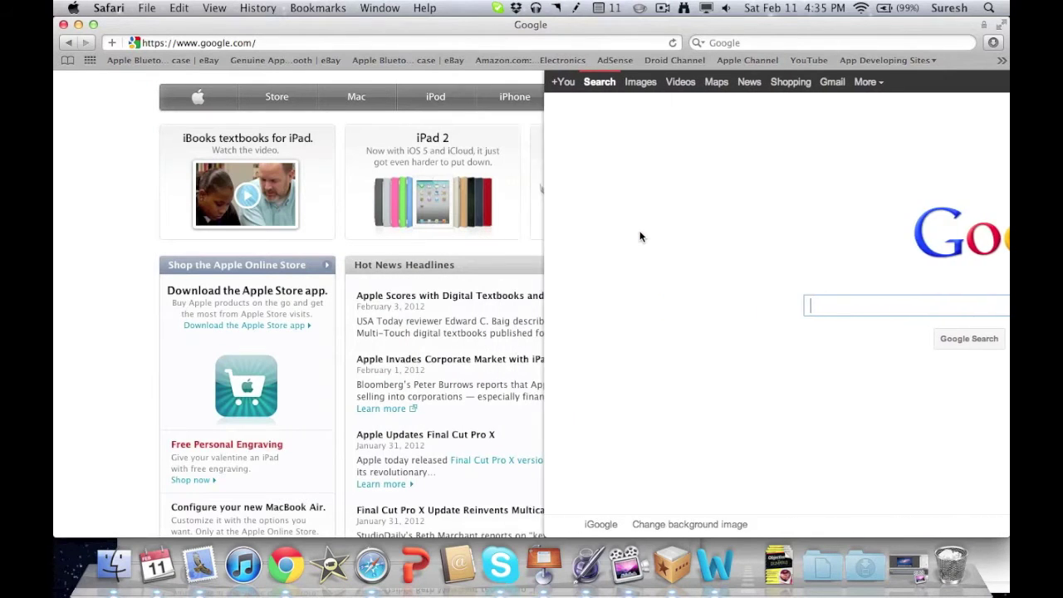
pyautogui.press('super+bracketright')
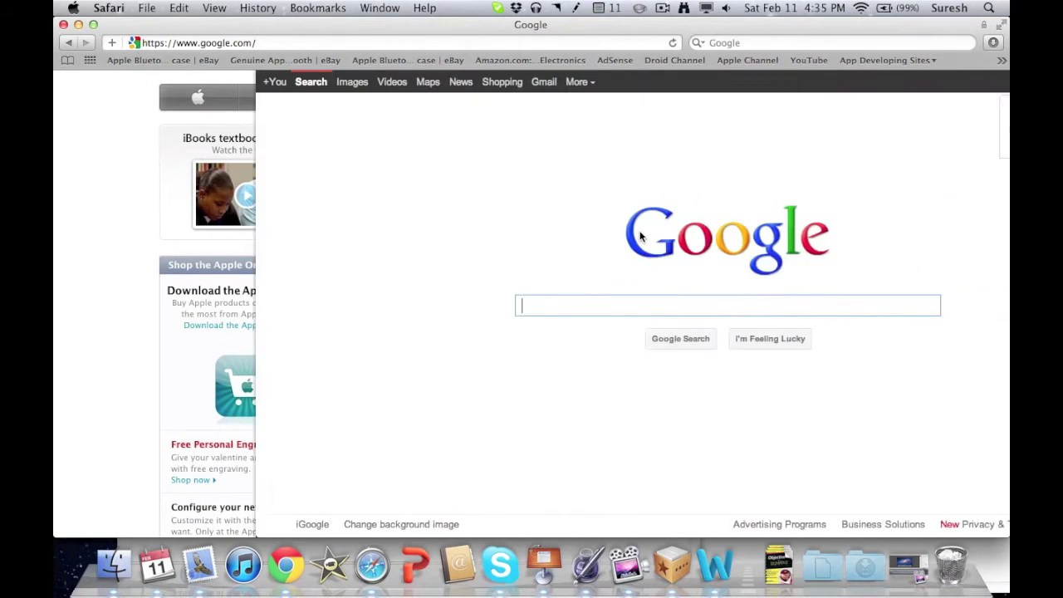
pyautogui.hscroll(-5, 639, 237)
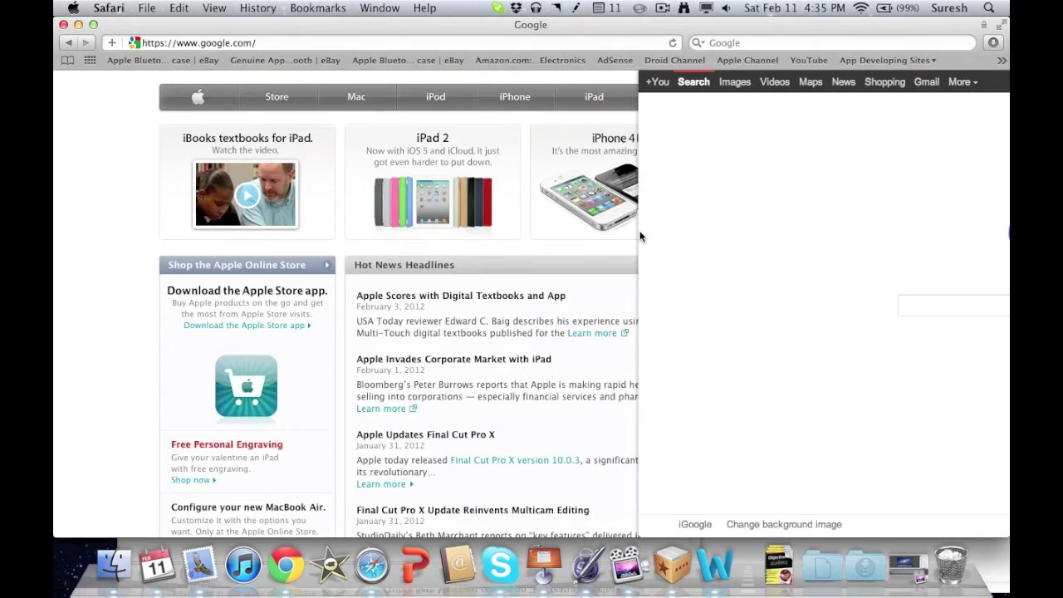
pyautogui.hscroll(3, 639, 236)
pyautogui.hscroll(3, 639, 236)
pyautogui.hscroll(-5, 640, 237)
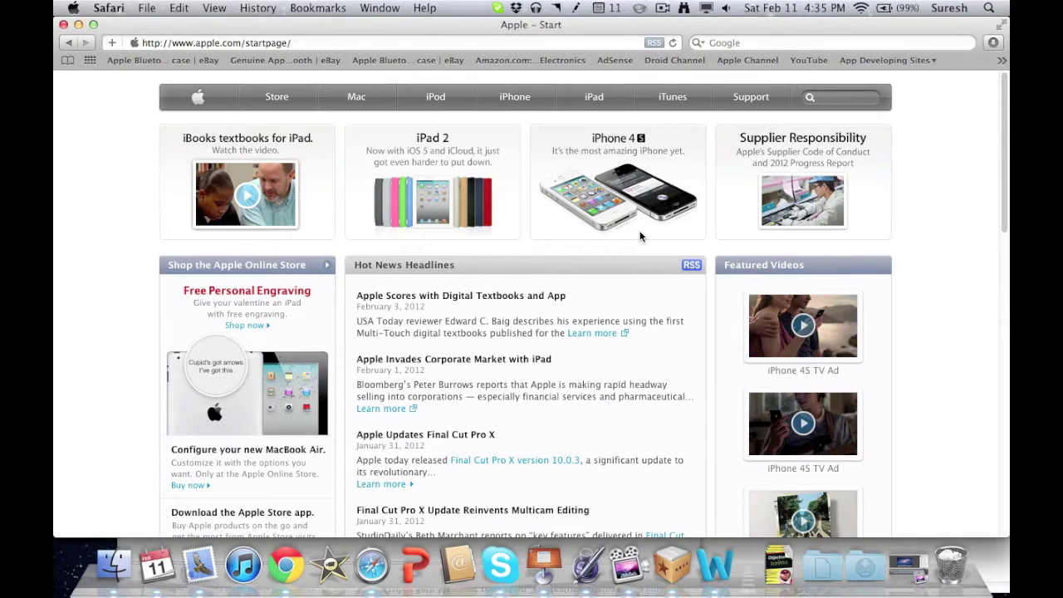
pyautogui.hscroll(5, 604, 236)
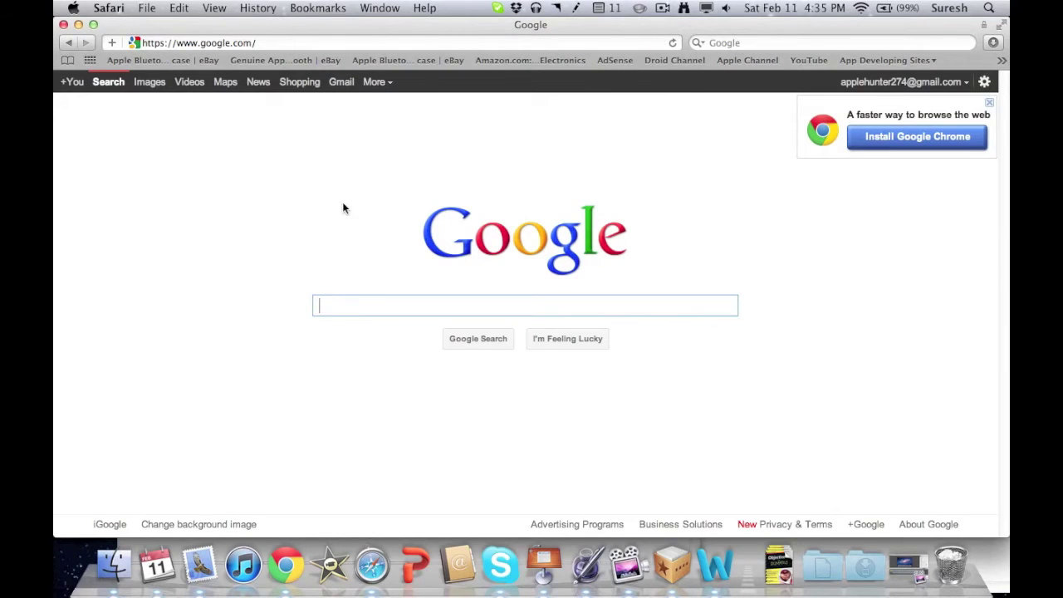
pyautogui.hscroll(-5, 343, 207)
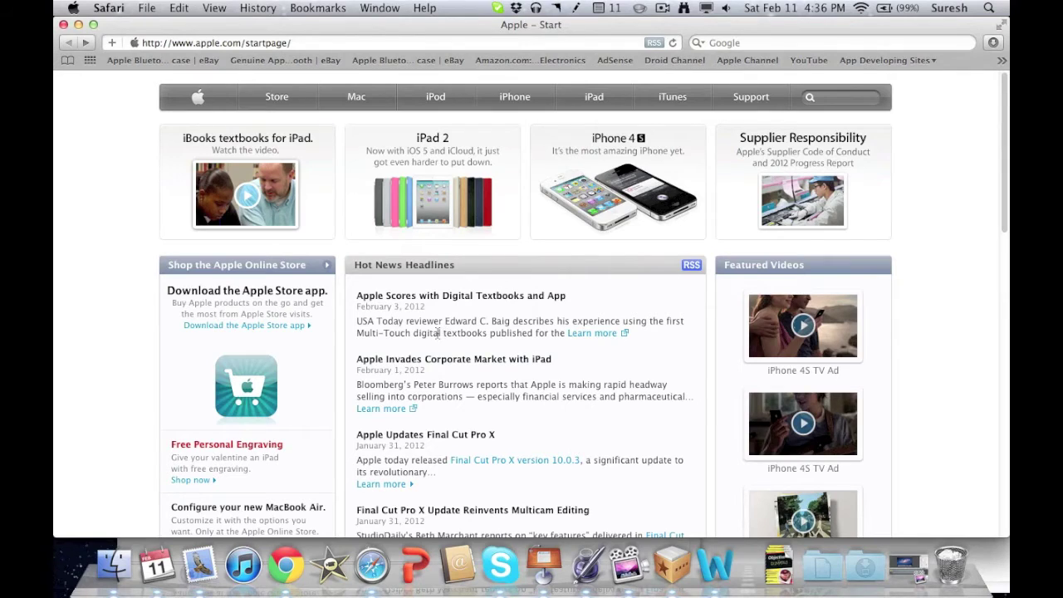
# - Select 'textbooks' in the first headline and open its Wikipedia entry from Look Up
pyautogui.moveTo(443, 332); pyautogui.dragTo(486, 332)
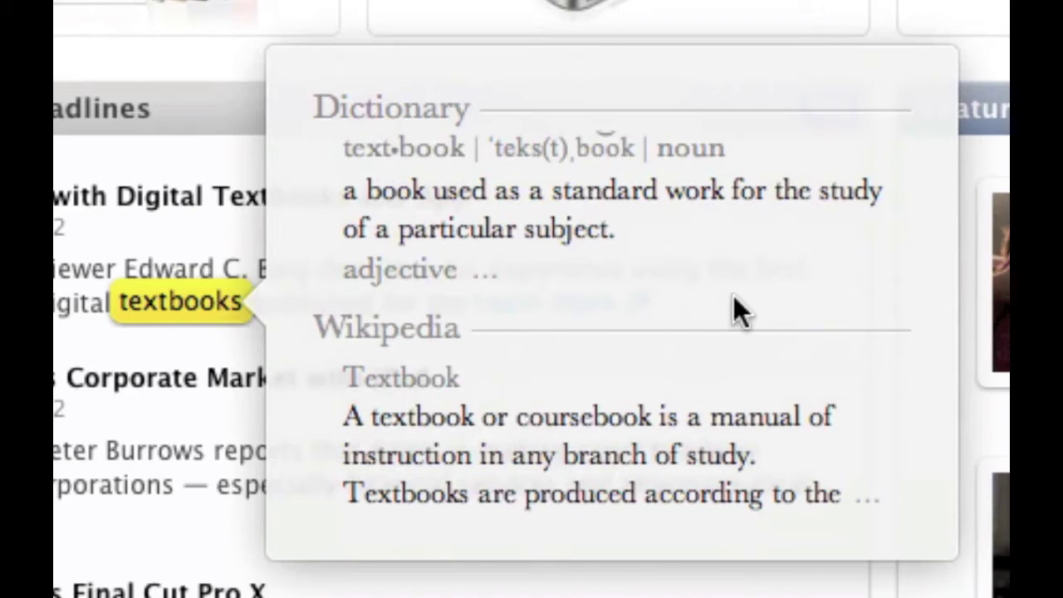
pyautogui.click(423, 349)
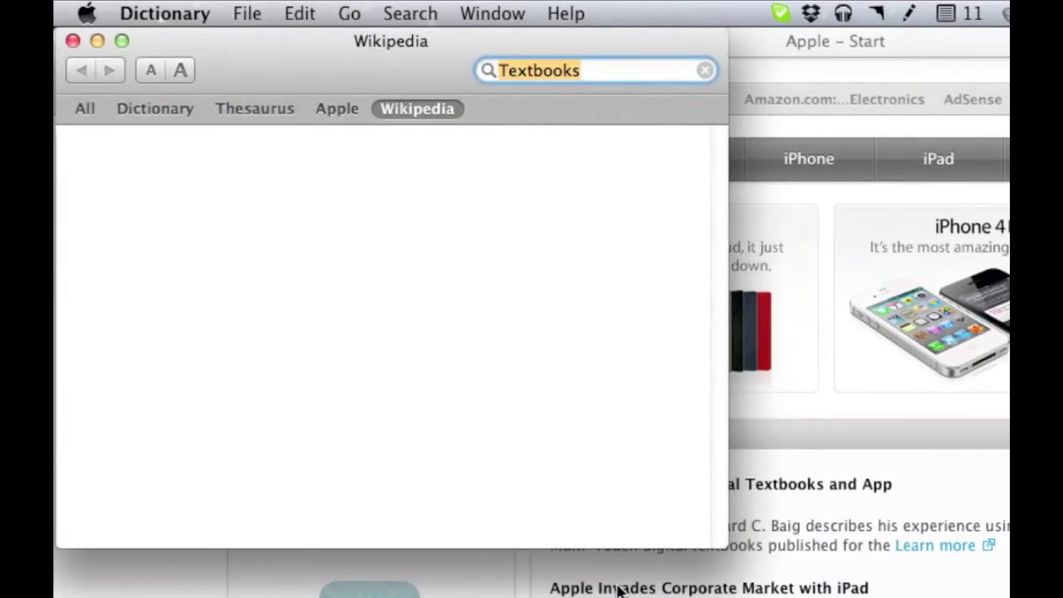
# - Scroll through the Textbooks Wikipedia article, then close Dictionary and the Safari window
pyautogui.scroll(-15, 269, 382)
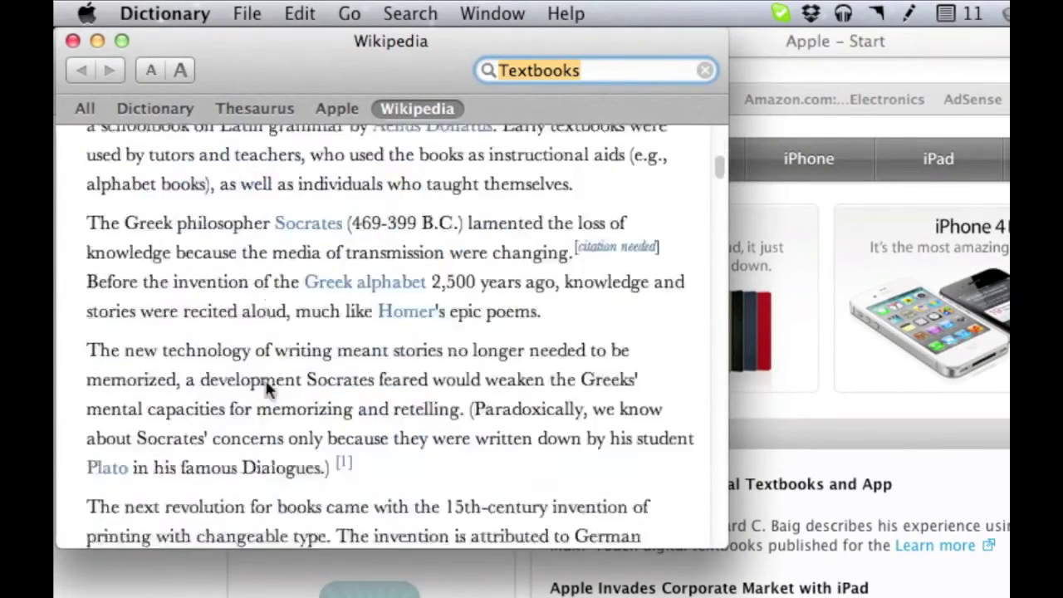
pyautogui.scroll(-20, 268, 384)
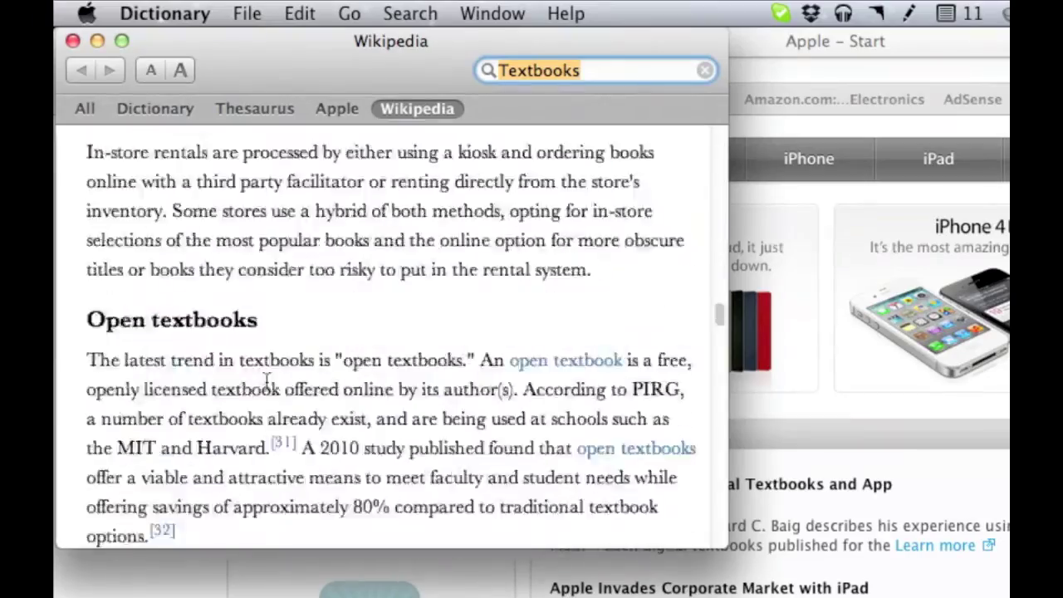
pyautogui.scroll(-20, 267, 380)
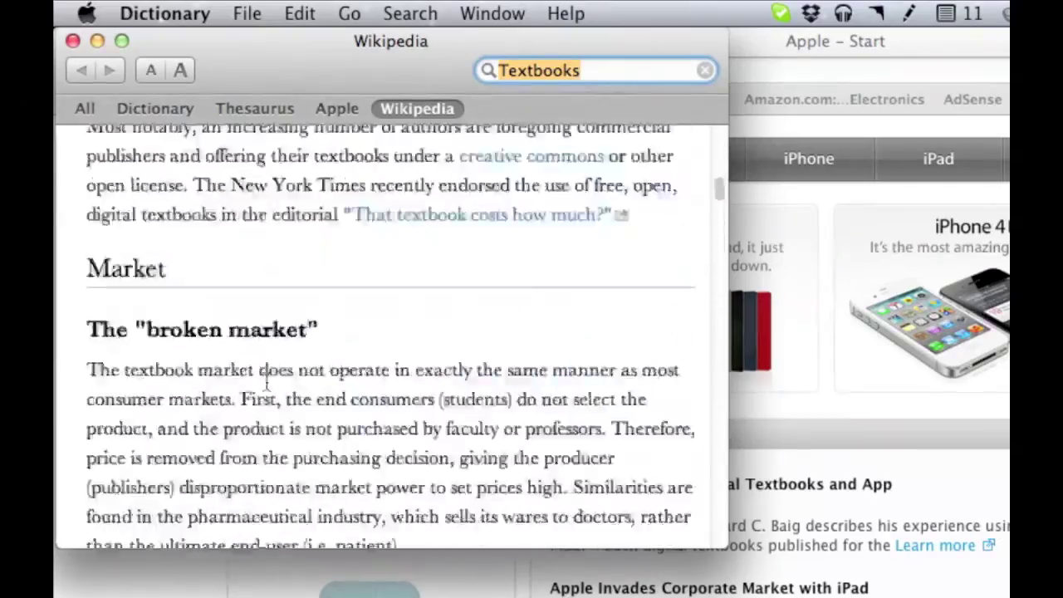
pyautogui.scroll(20, 266, 384)
pyautogui.click(73, 40)
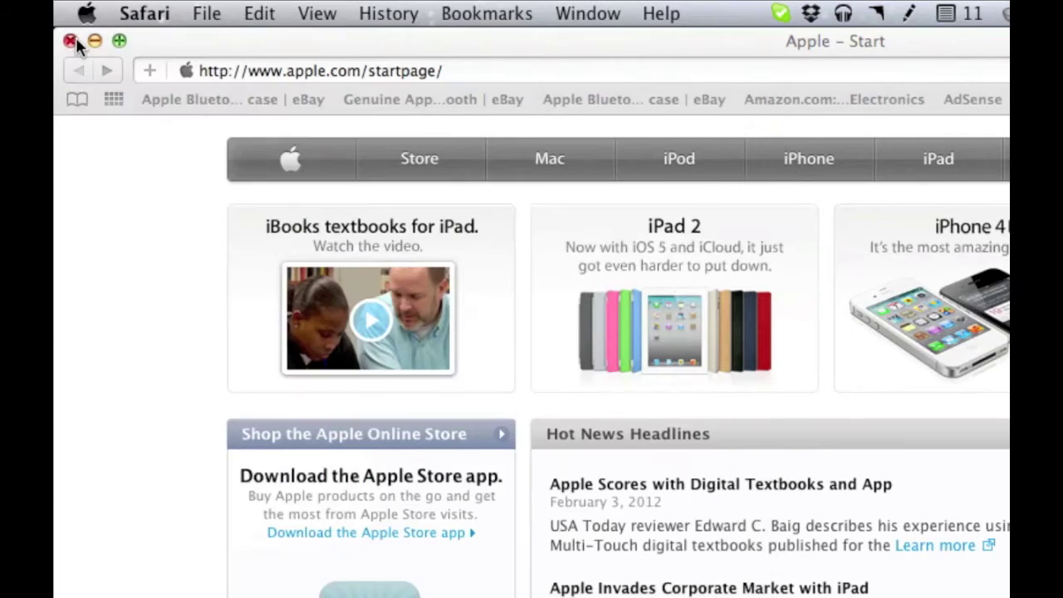
pyautogui.click(71, 40)
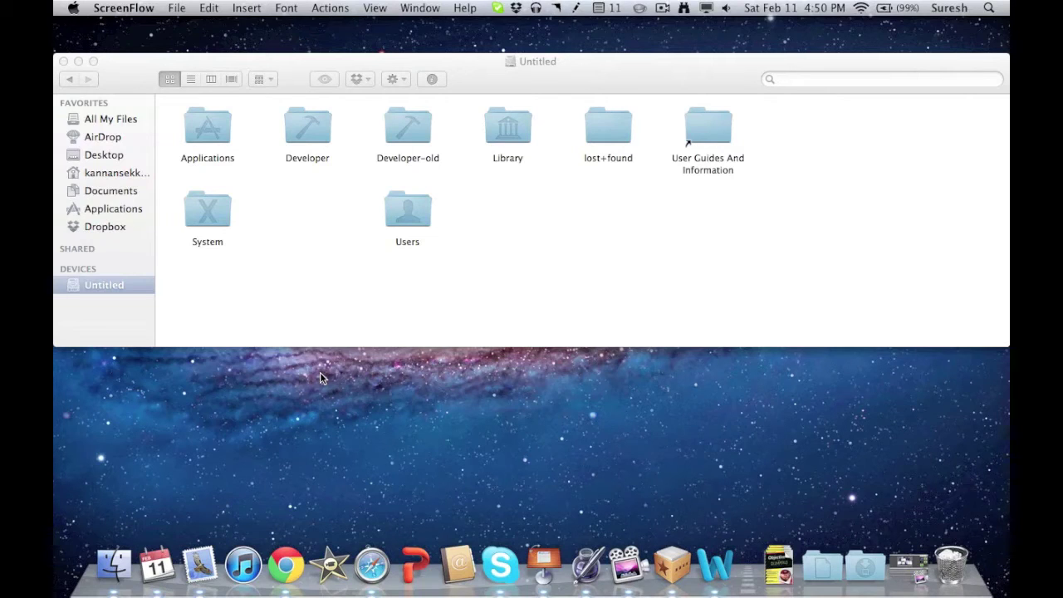
# - Get Info on the Untitled drive, then turn on View > Show Status Bar in its window
pyautogui.rightClick(112, 284)
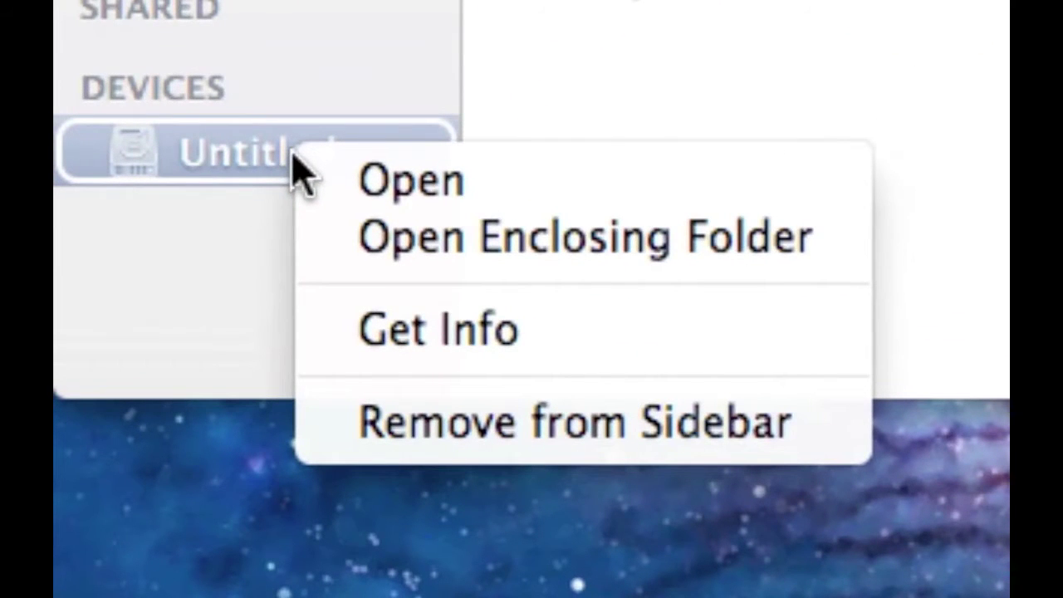
pyautogui.click(403, 340)
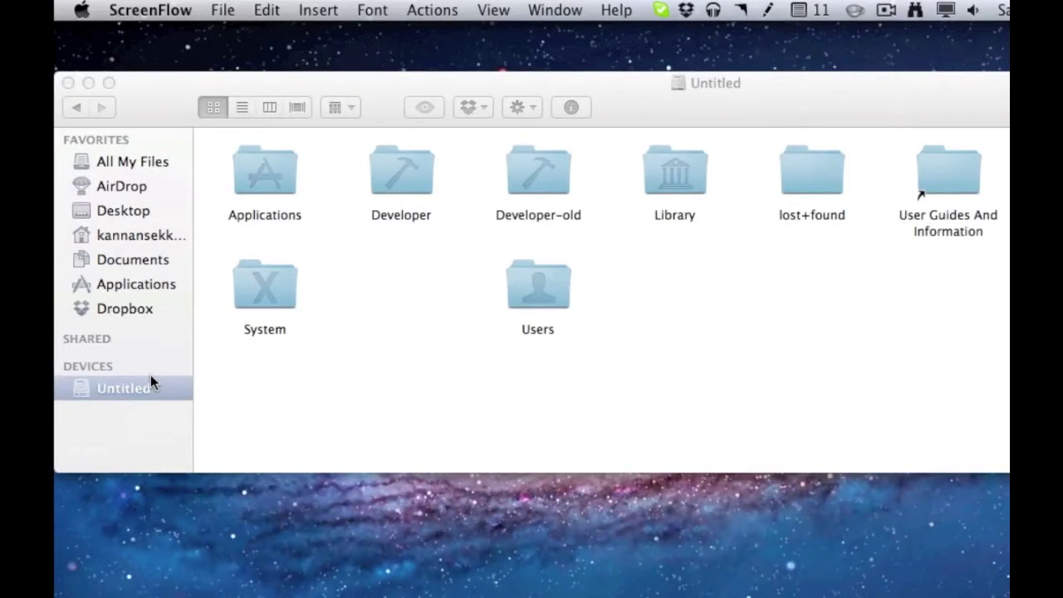
pyautogui.click(173, 388)
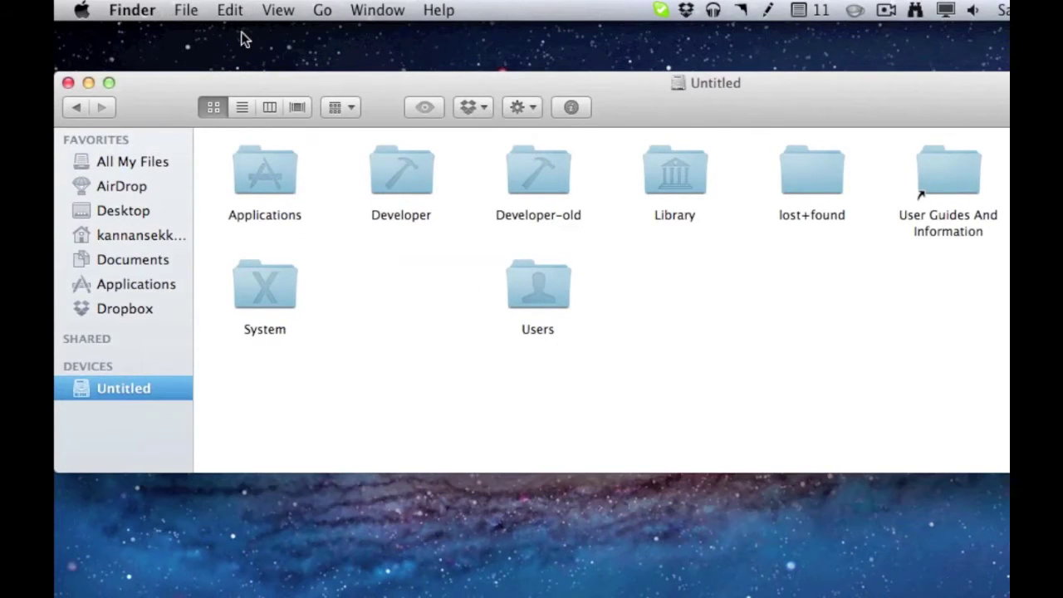
pyautogui.click(284, 13)
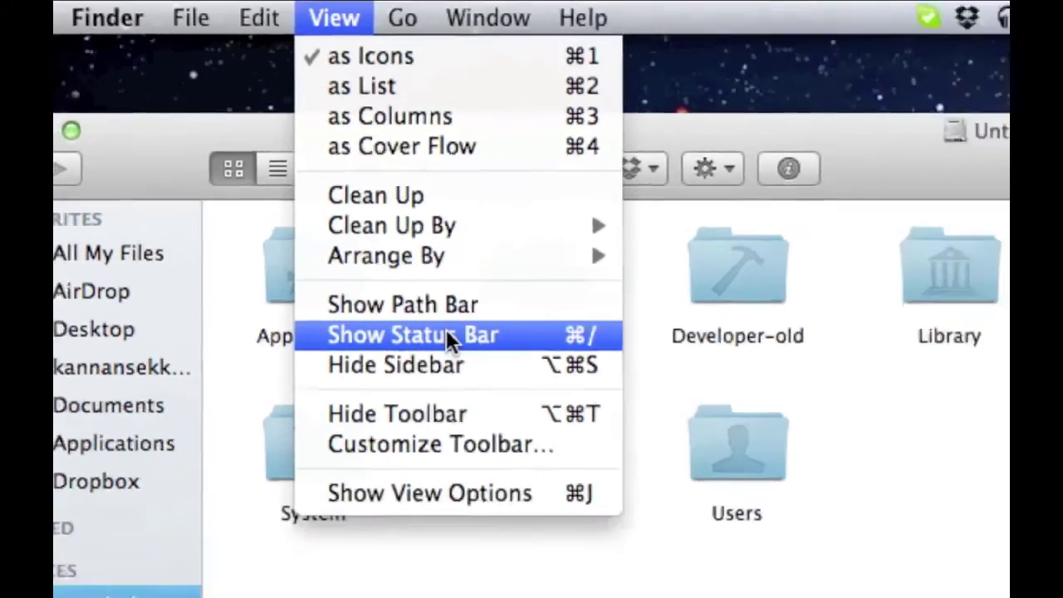
pyautogui.click(519, 408)
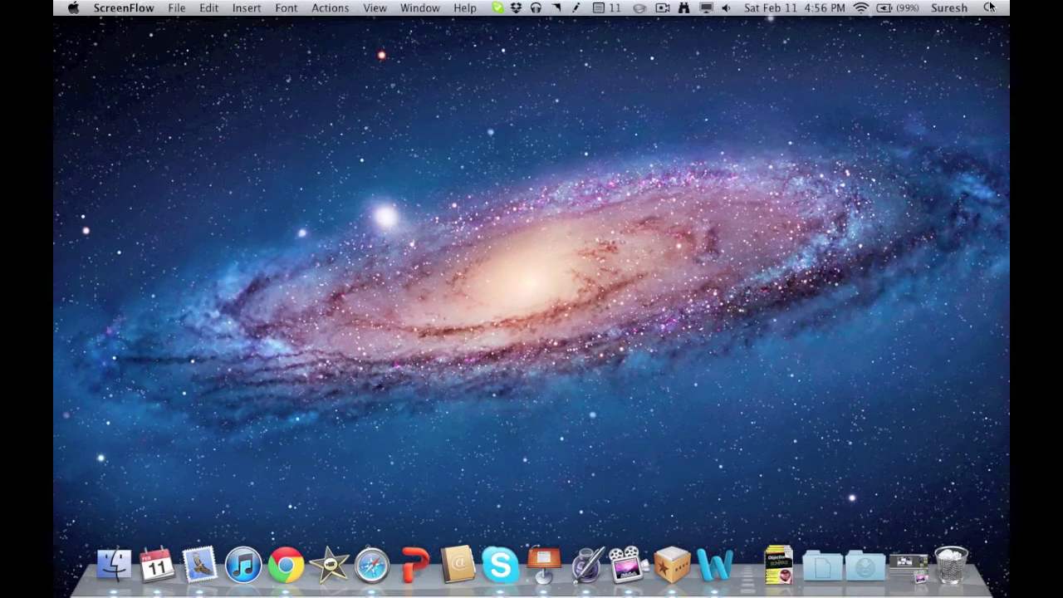
# - Search Spotlight for 'mac tips' and preview 'lion tips sample doc.' with Quick Look
pyautogui.click(990, 7)
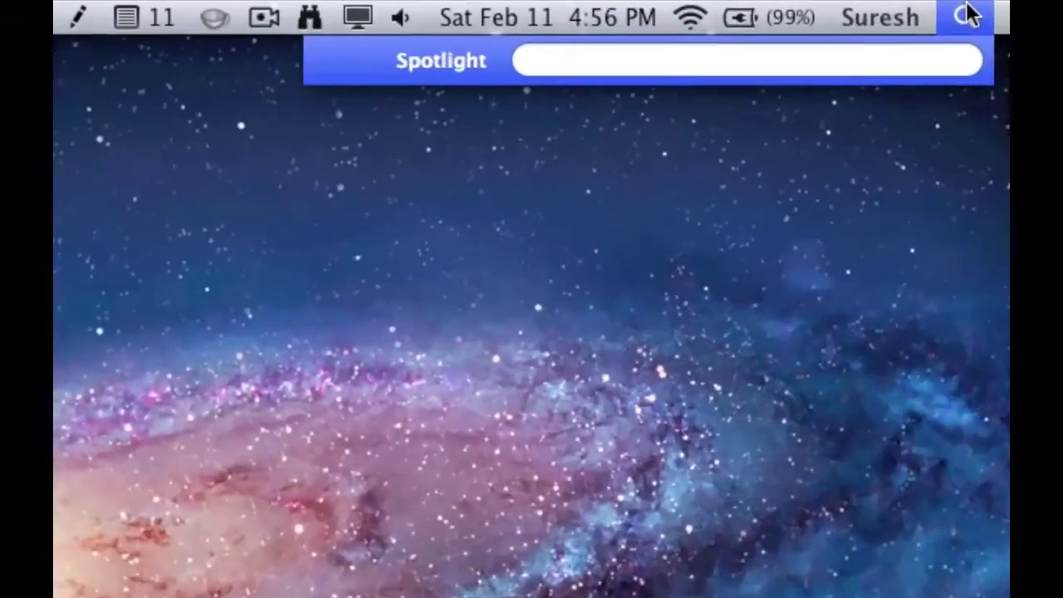
pyautogui.write('mac tip')
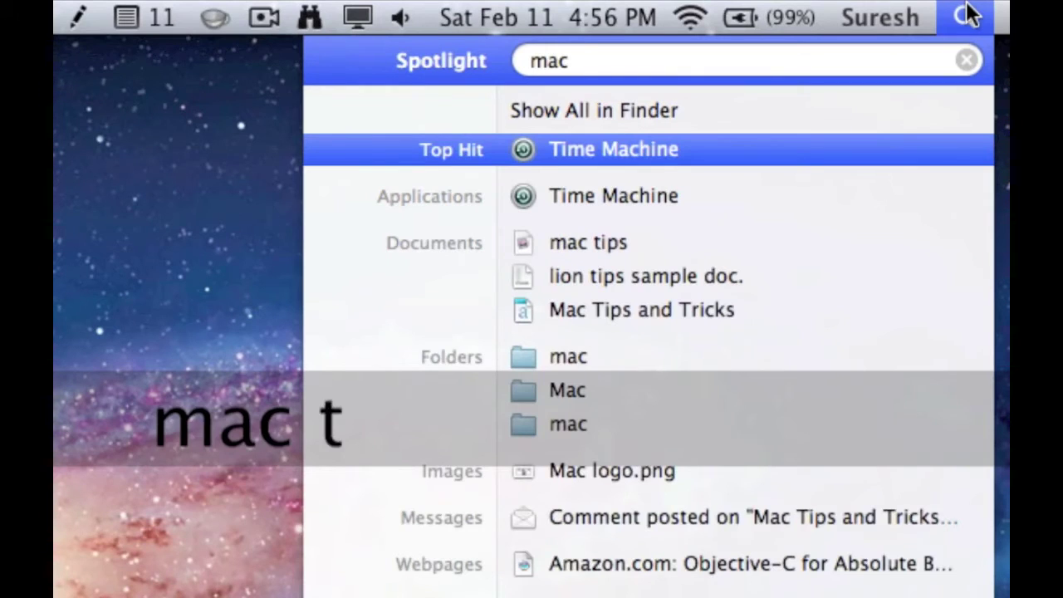
pyautogui.write('s')
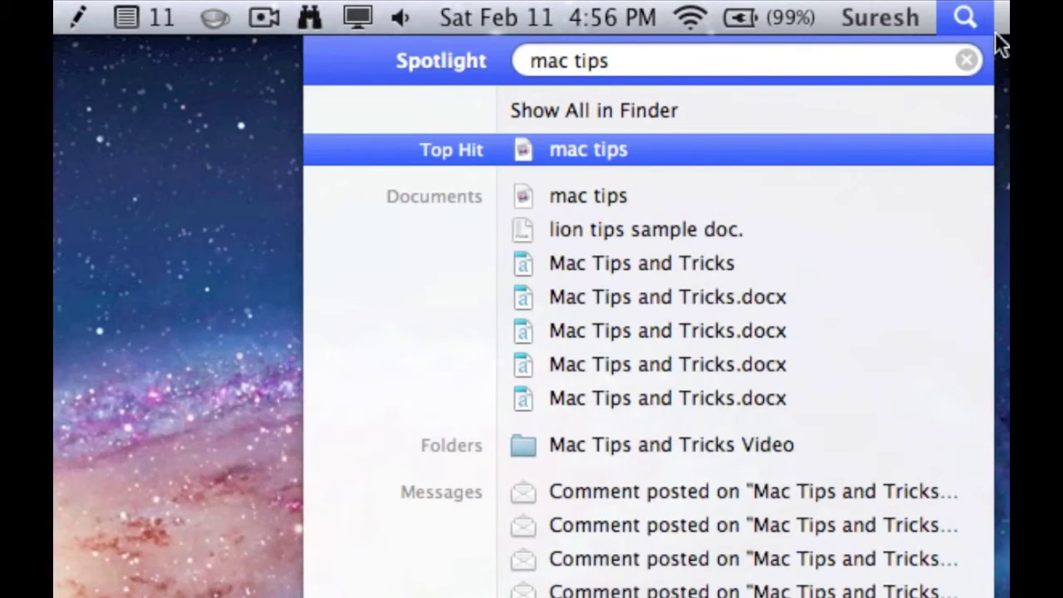
pyautogui.moveTo(822, 218)
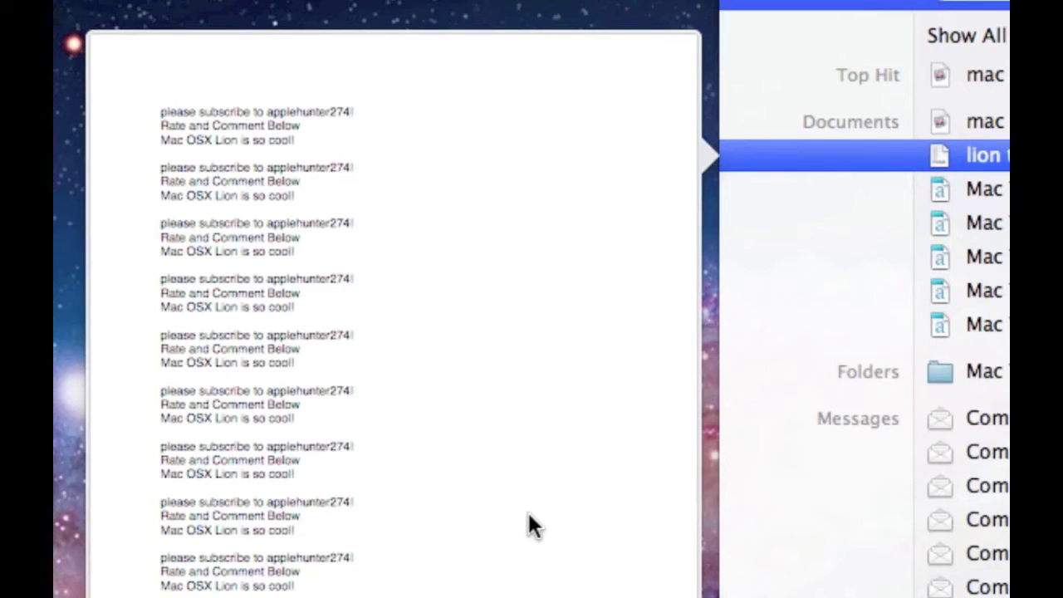
pyautogui.press('space')
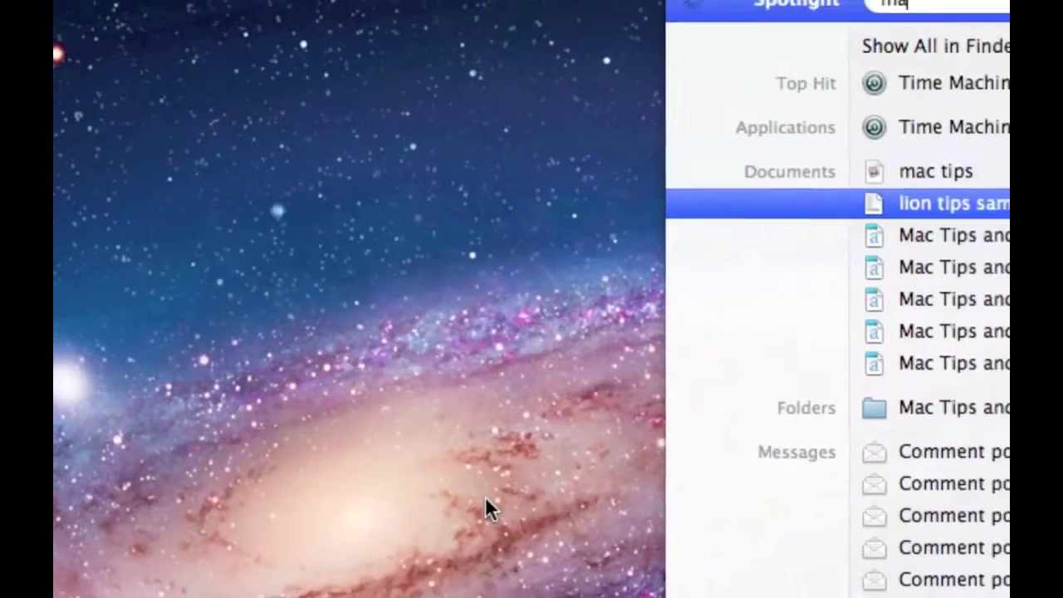
# - Replace the Spotlight query with 'steve jobs'
pyautogui.press('Escape')
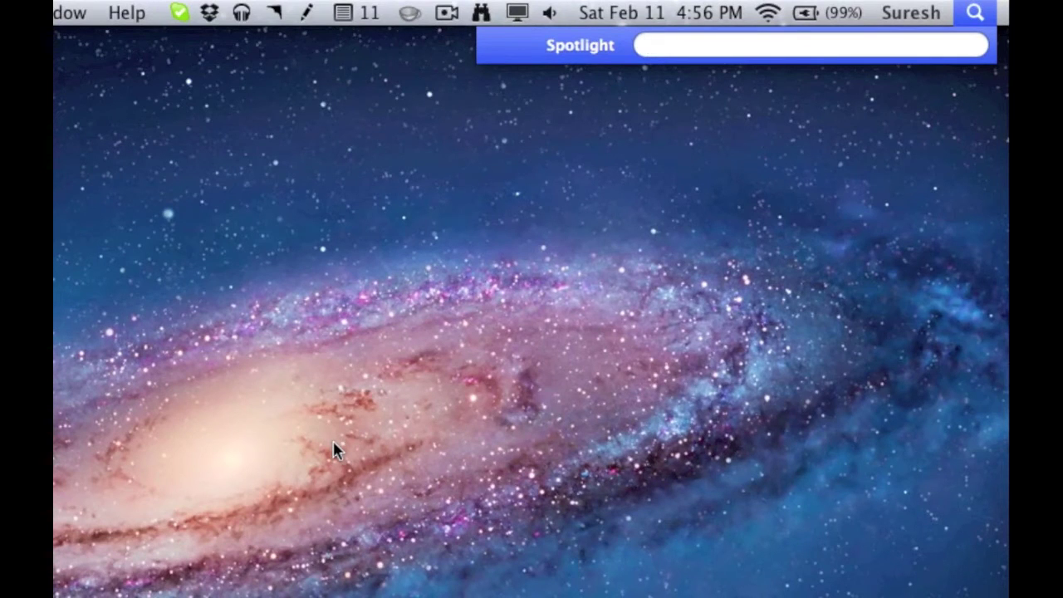
pyautogui.write('steve')
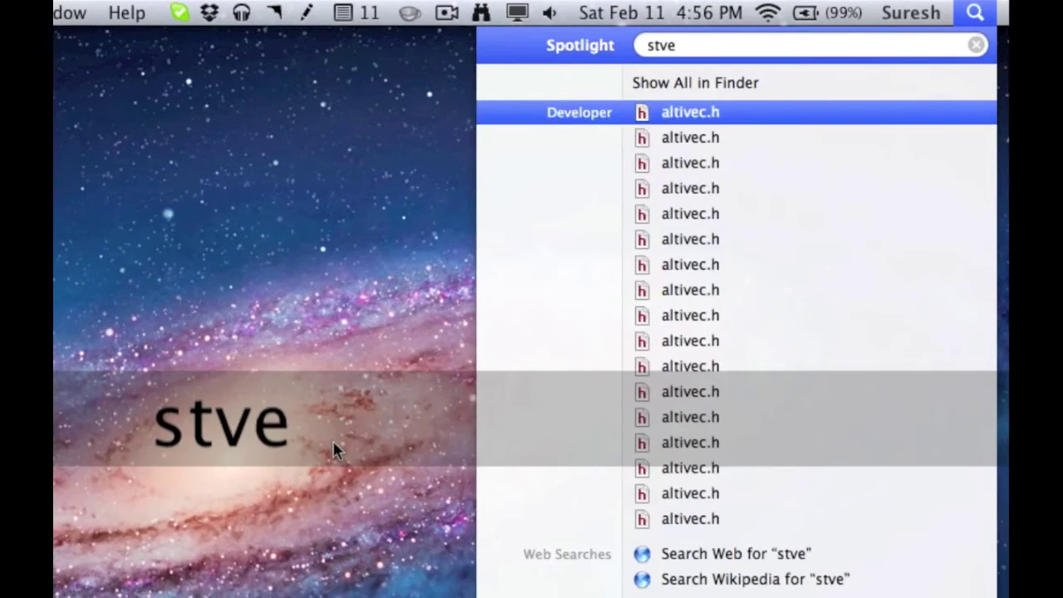
pyautogui.press('BackSpace')
pyautogui.press('BackSpace')
pyautogui.write('eve jobs')
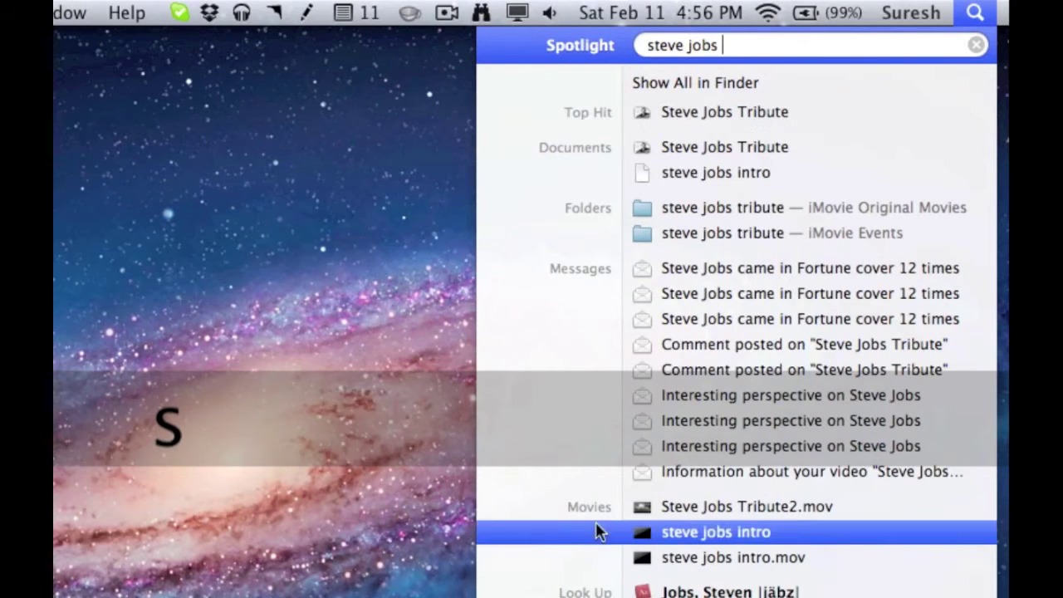
# - Preview the Steve Jobs Tribute2.mov video, pause it, and dismiss Spotlight
pyautogui.moveTo(627, 509)
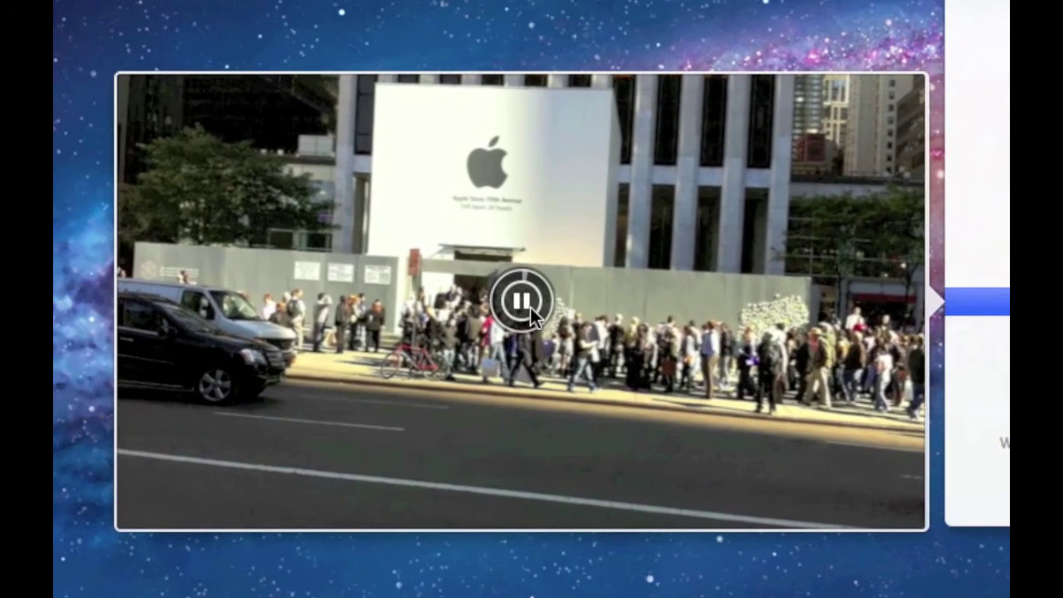
pyautogui.click(530, 307)
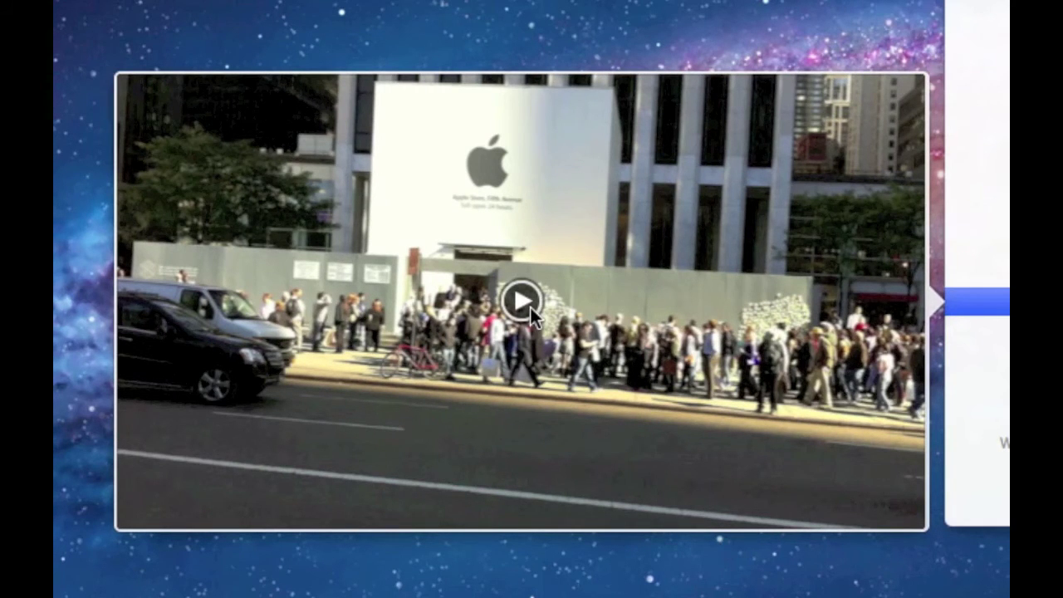
pyautogui.press('super+space')
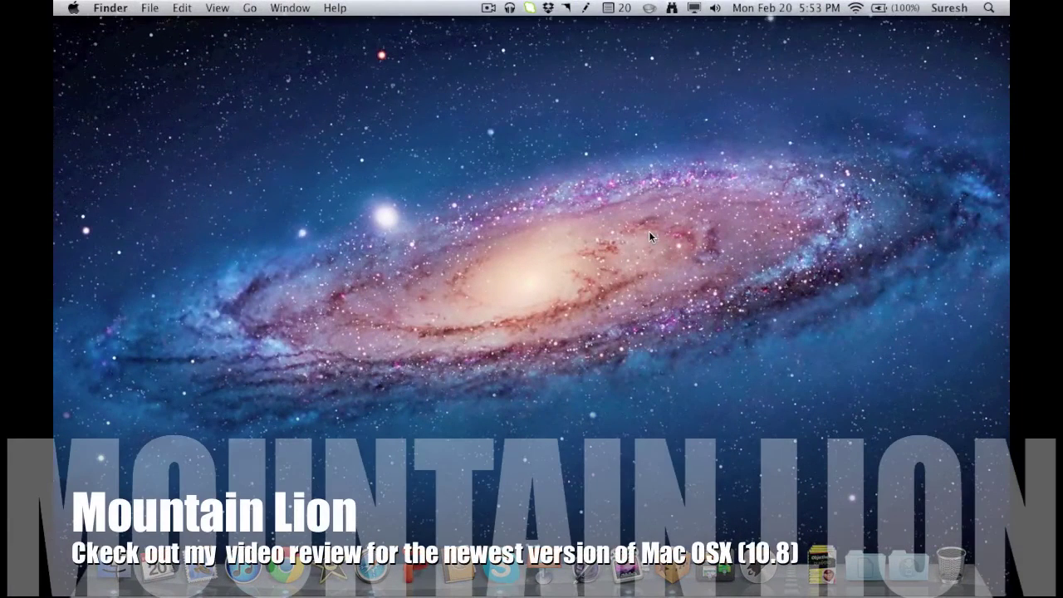